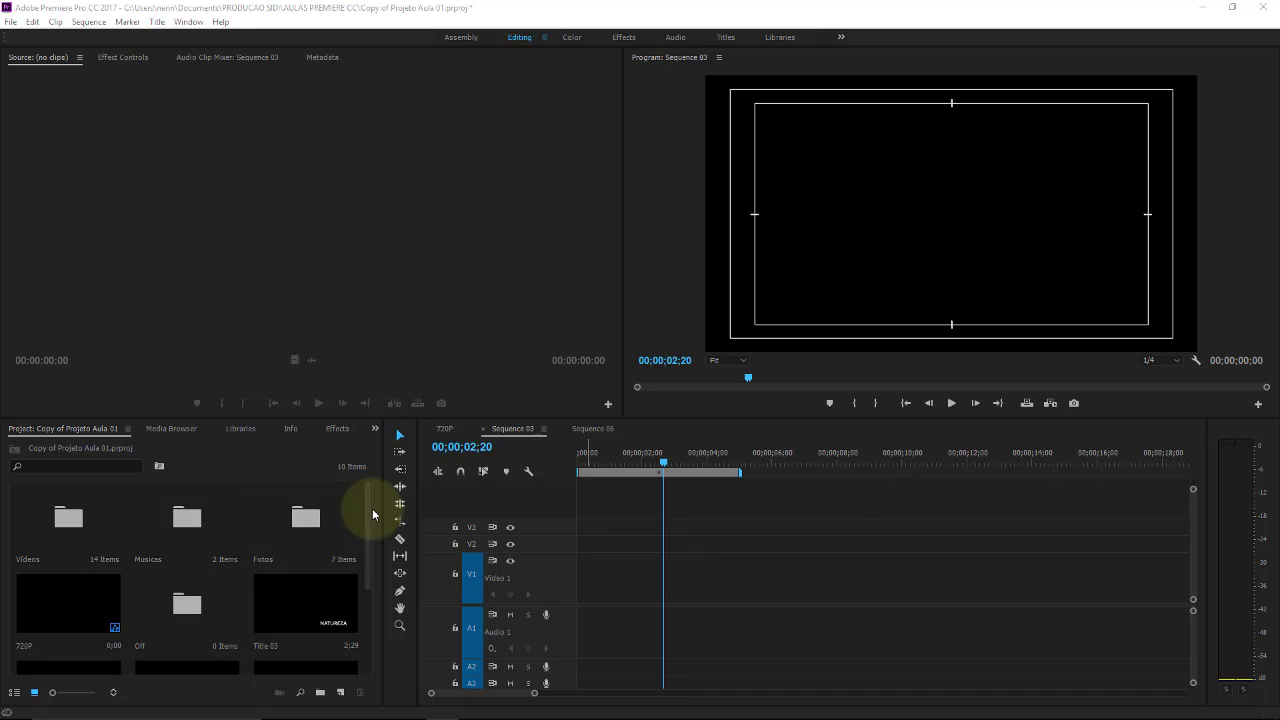
- Open the Videos bin and import MVI_9699.MP4 from the camera folder into it
{"action": "left_click", "coordinate": [54, 519]}
{"action": "double_click", "coordinate": [54, 519]}
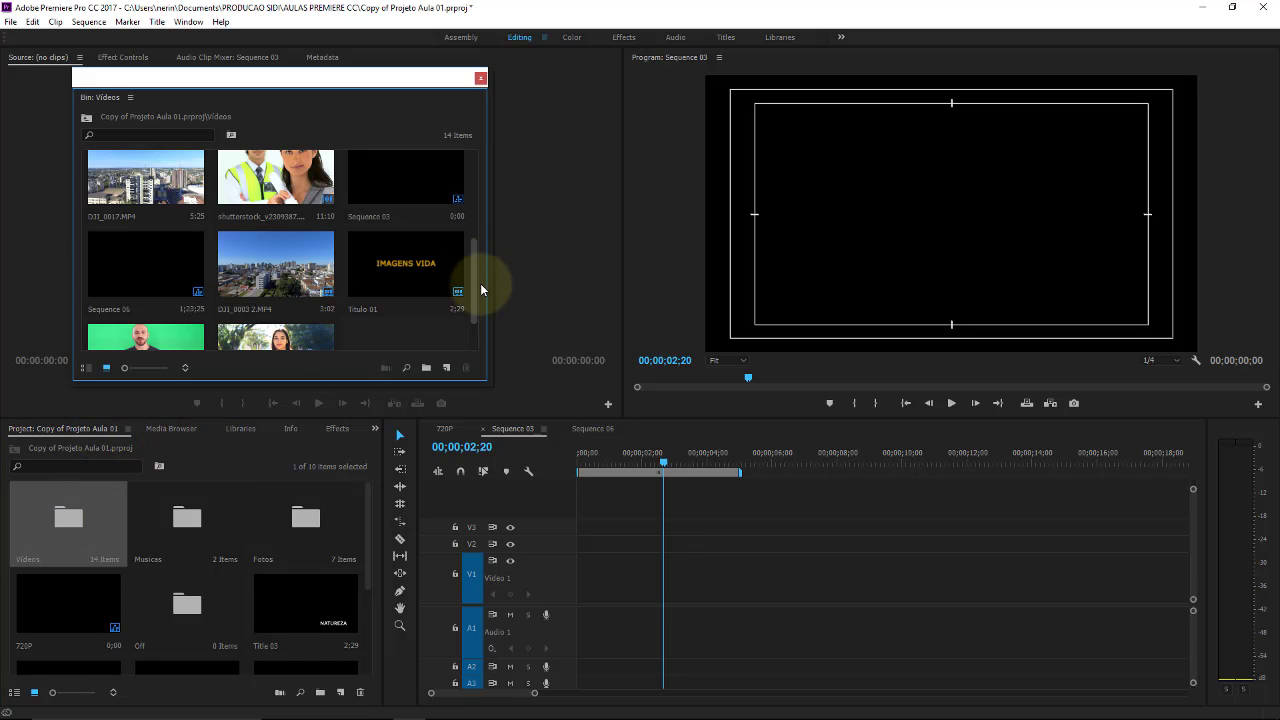
{"action": "scroll", "coordinate": [480, 289], "scroll_direction": "down", "scroll_amount": 2}
{"action": "left_click", "coordinate": [132, 306]}
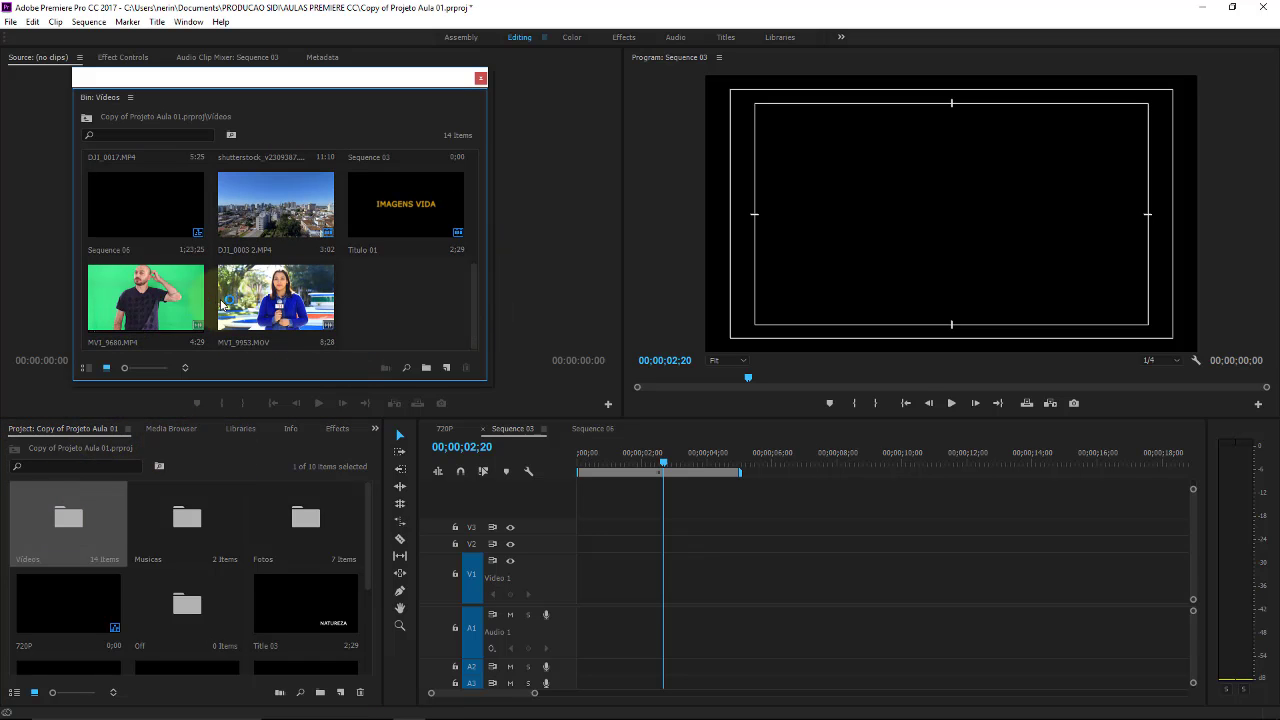
{"action": "left_click_drag", "start_coordinate": [400, 300], "coordinate": [367, 297]}
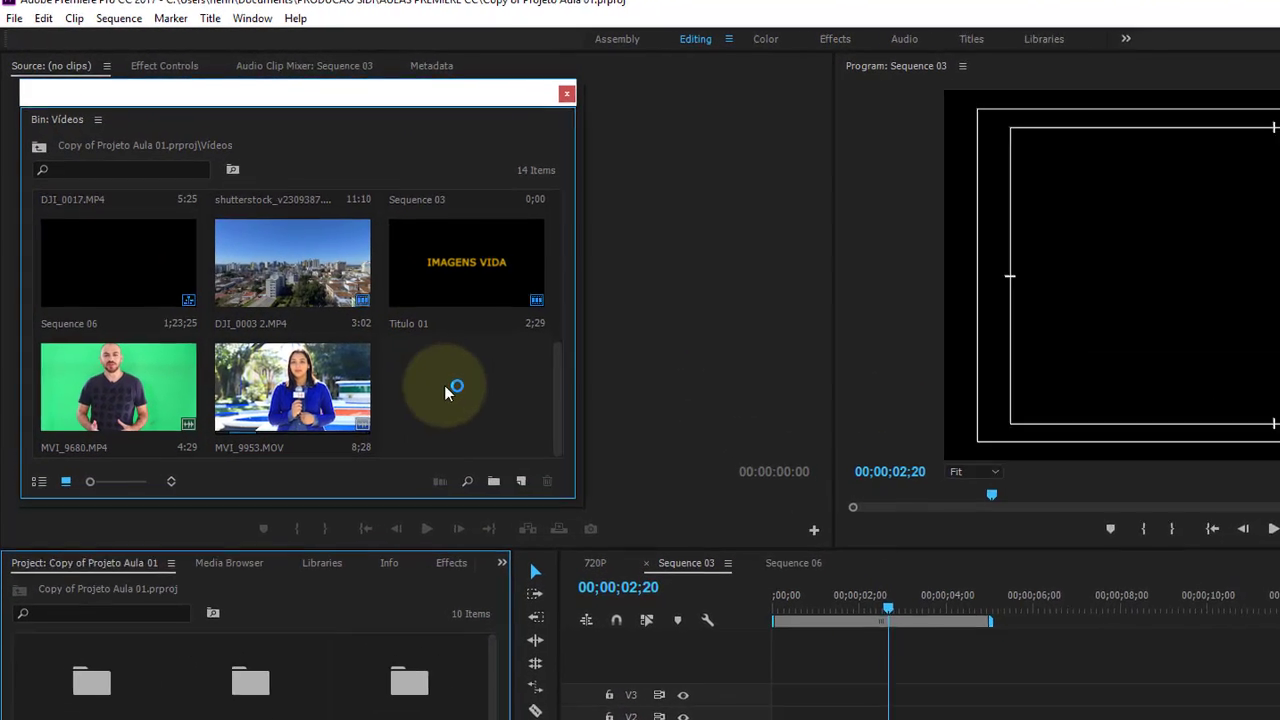
{"action": "right_click", "coordinate": [343, 302]}
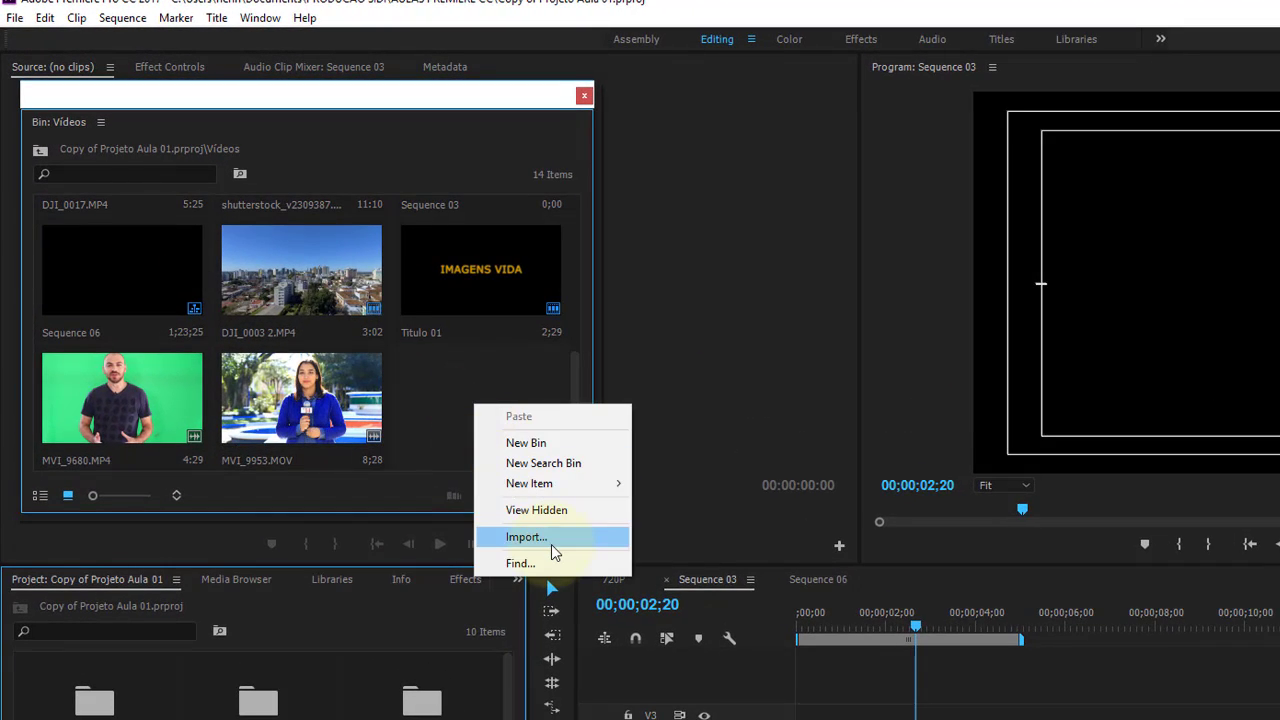
{"action": "left_click", "coordinate": [551, 546]}
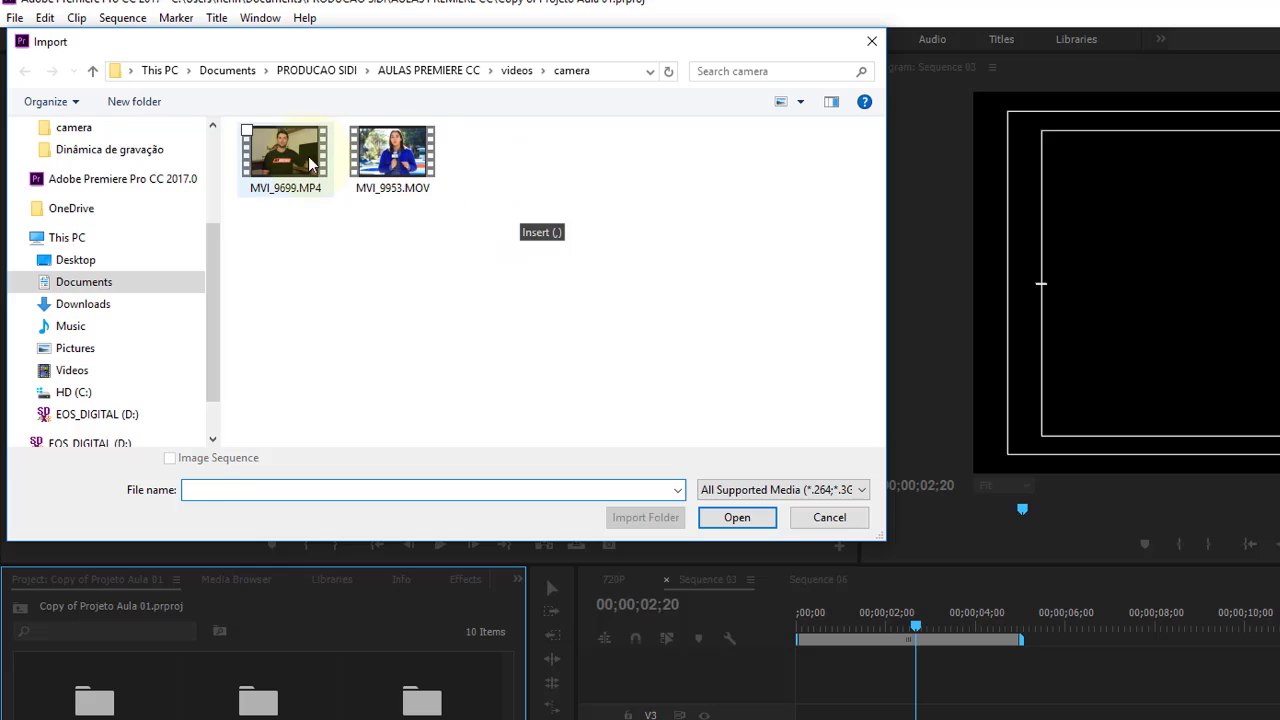
{"action": "left_click", "coordinate": [737, 519]}
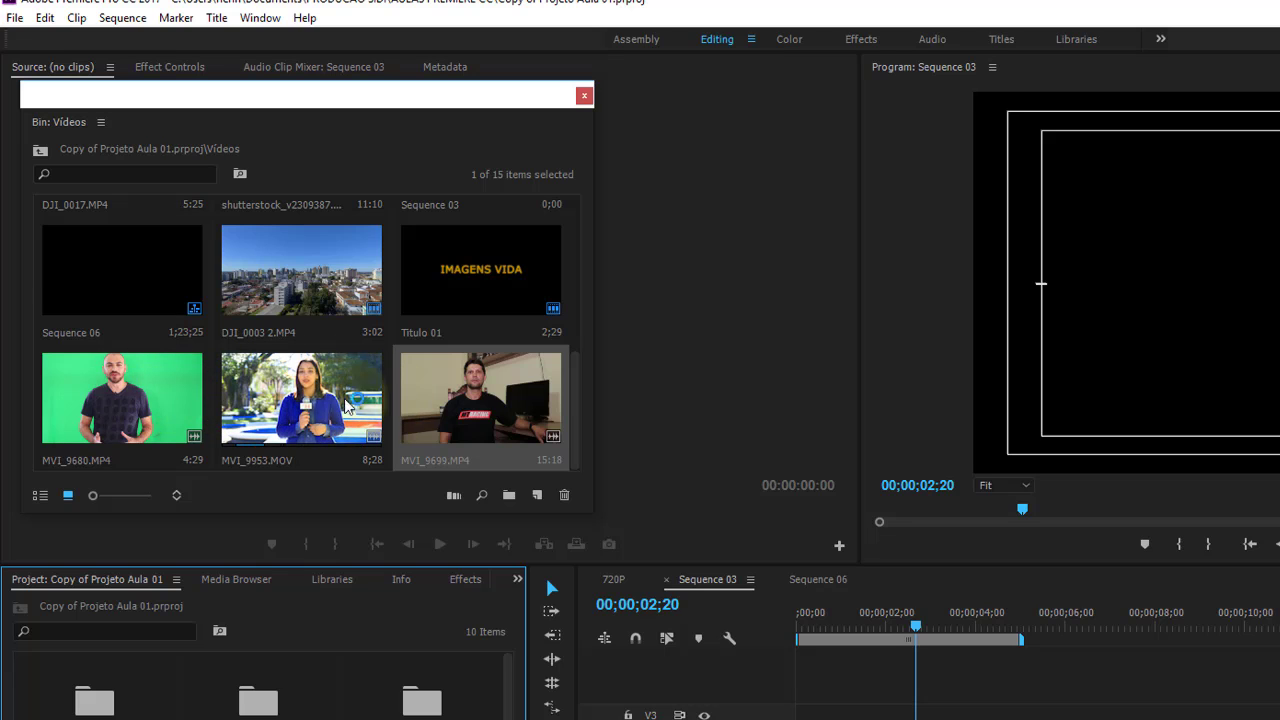
- Load MVI_9699.MP4 in the Source monitor; mark In near 00:00:01:13 and Out at 00:00:04:12
{"action": "left_click_drag", "start_coordinate": [408, 97], "coordinate": [453, 716]}
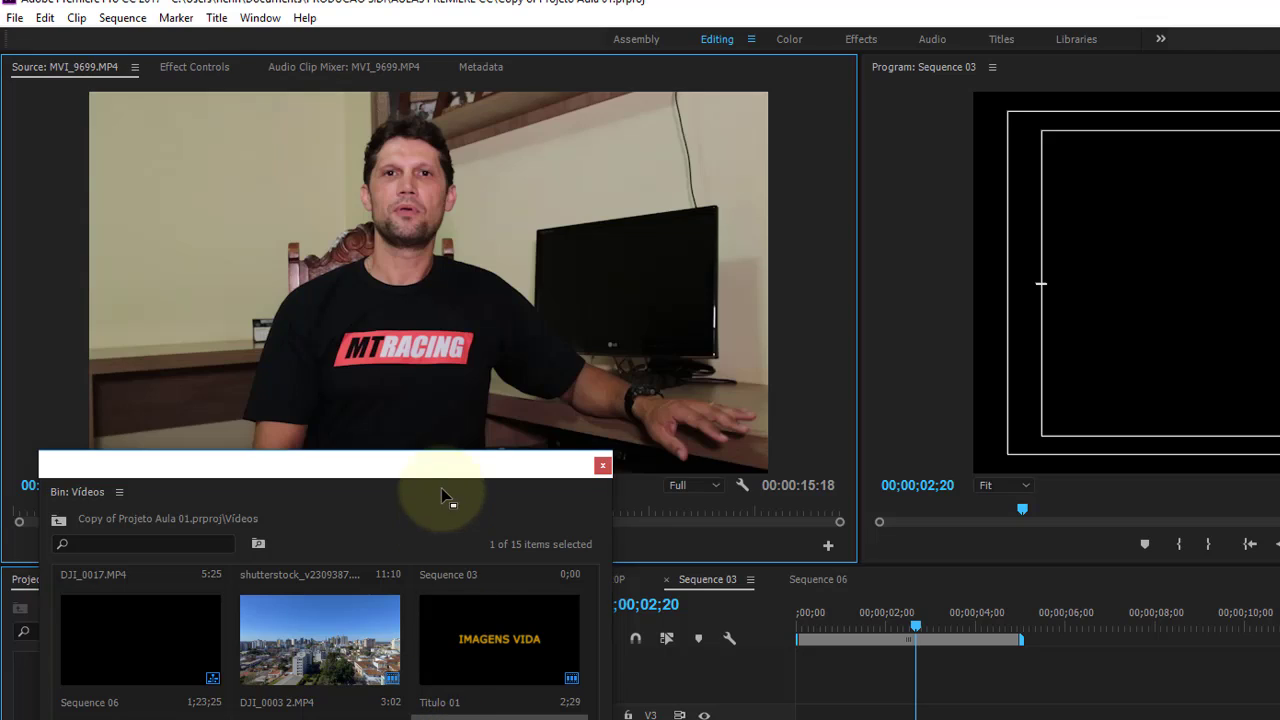
{"action": "left_click_drag", "start_coordinate": [443, 500], "coordinate": [440, 700]}
{"action": "left_click_drag", "start_coordinate": [104, 516], "coordinate": [11, 516]}
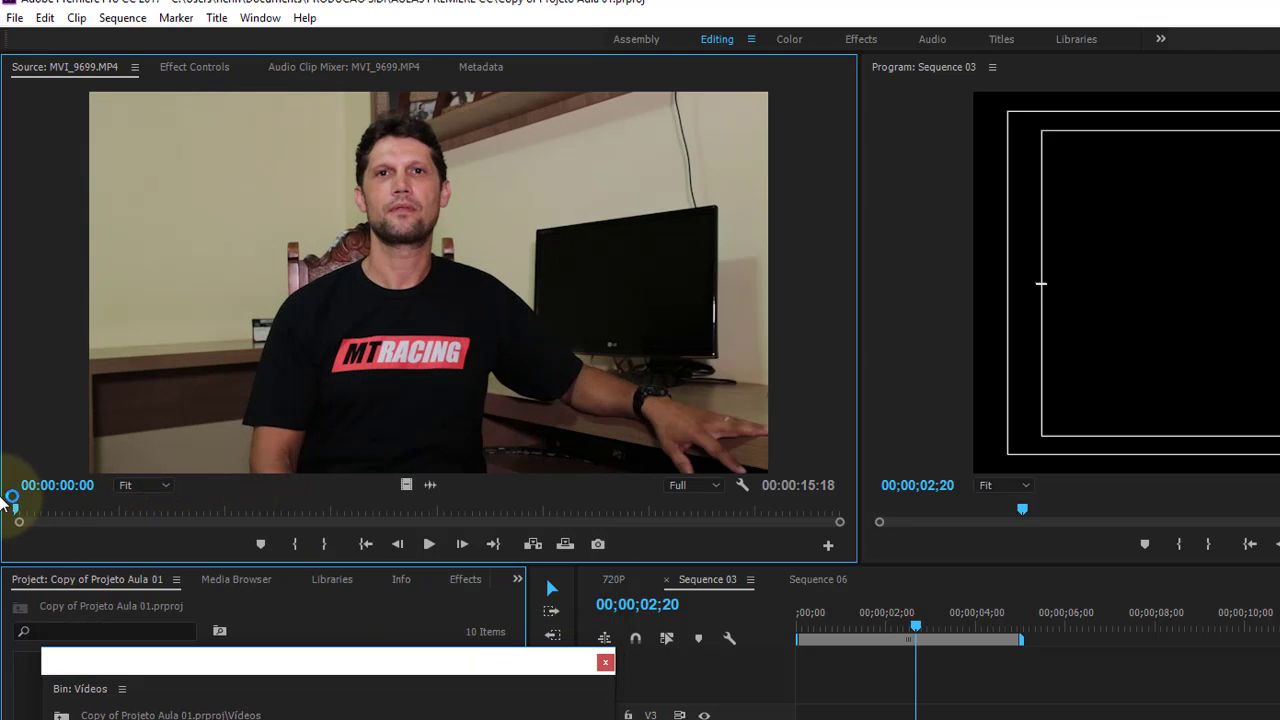
{"action": "key", "text": "space"}
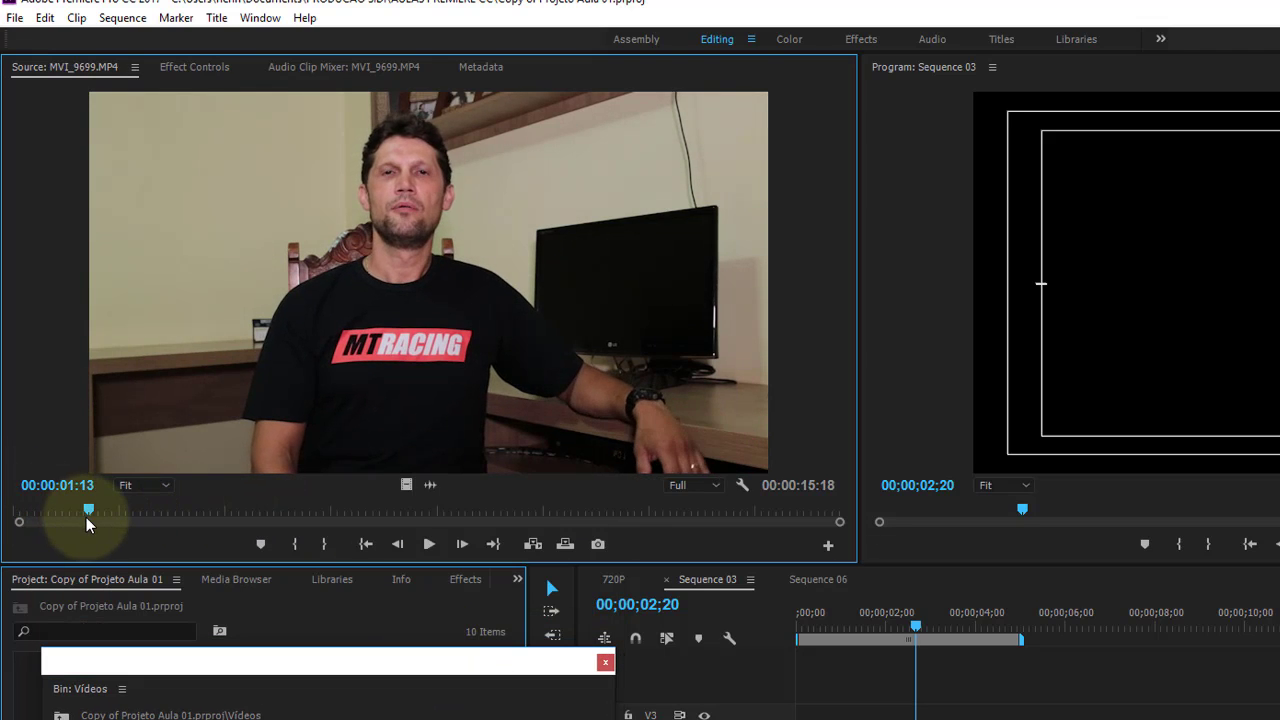
{"action": "key", "text": "i"}
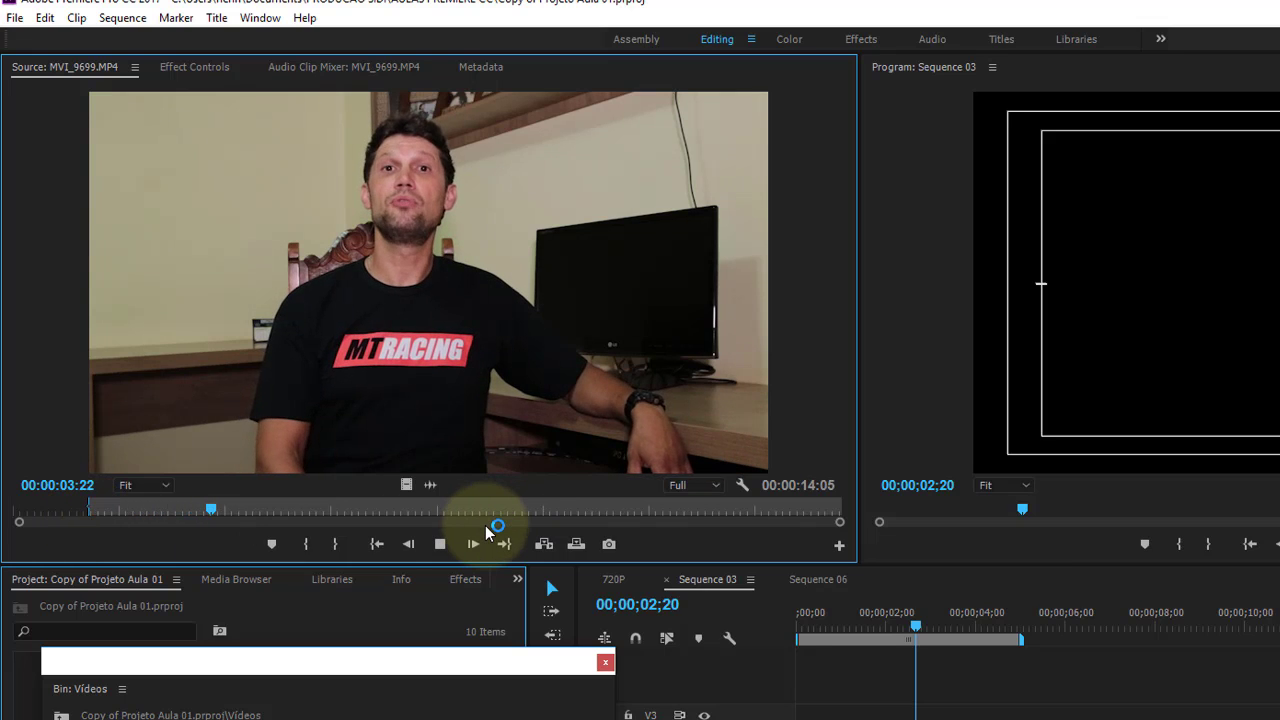
{"action": "key", "text": "space"}
{"action": "key", "text": "o"}
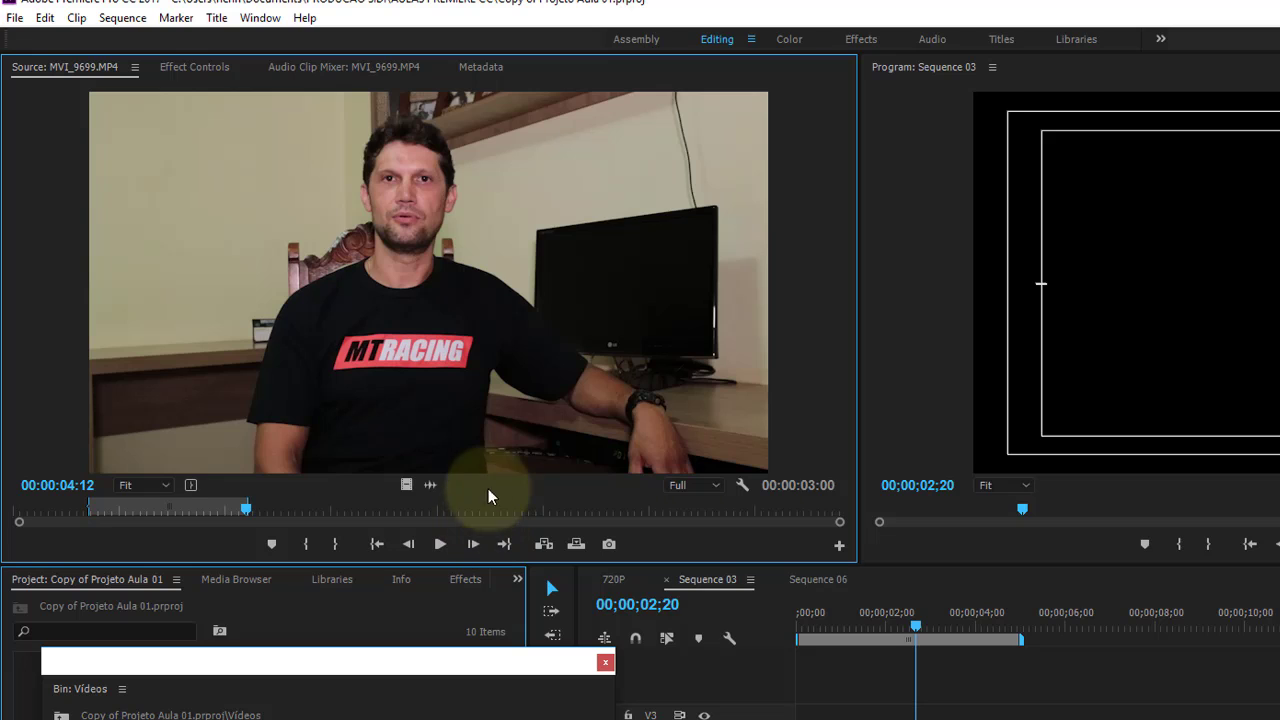
- Place the trimmed clip on Sequence 03, extend video and audio to about seven seconds, and close the Videos bin
{"action": "left_click_drag", "start_coordinate": [414, 451], "coordinate": [639, 679]}
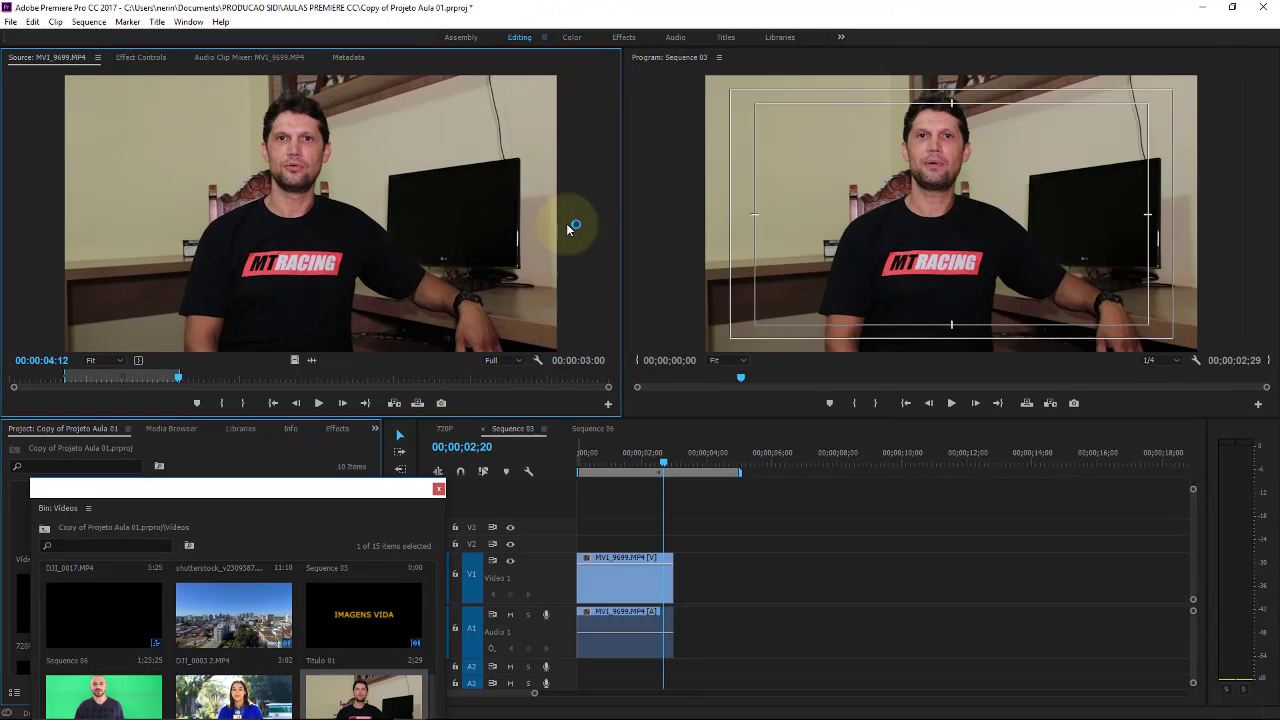
{"action": "left_click_drag", "start_coordinate": [672, 566], "coordinate": [810, 566]}
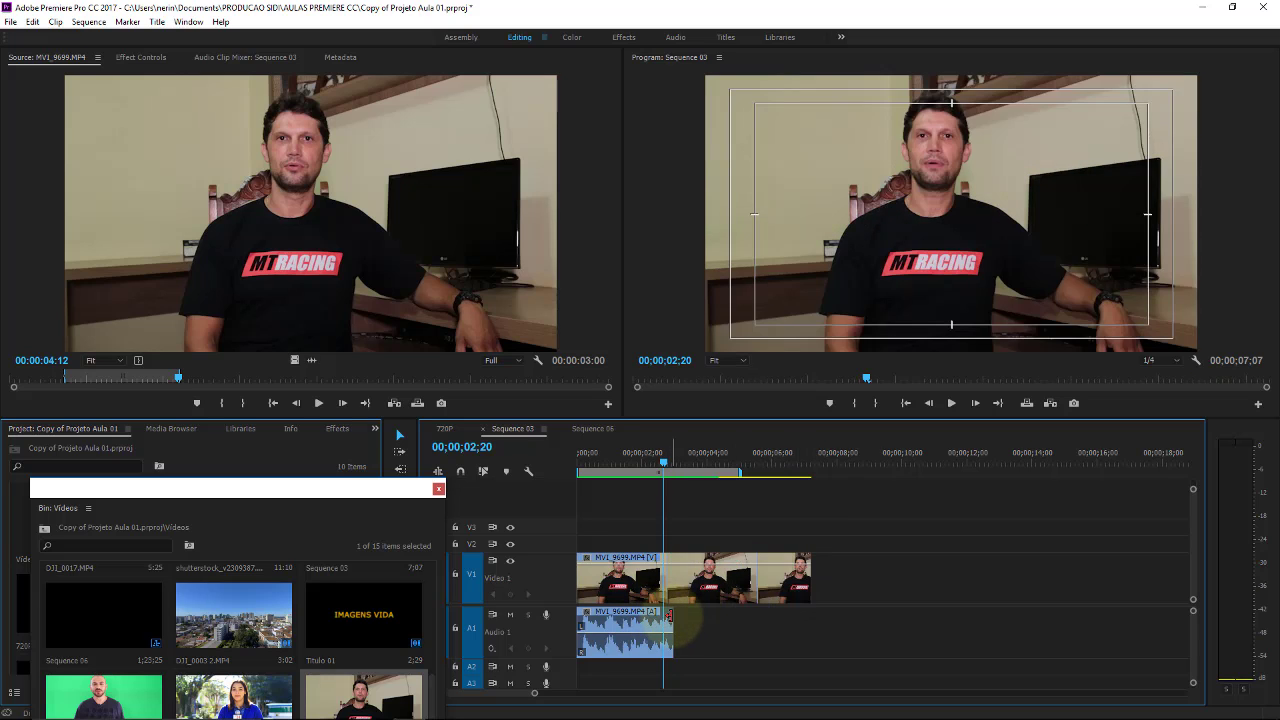
{"action": "left_click_drag", "start_coordinate": [672, 615], "coordinate": [813, 615]}
{"action": "left_click", "coordinate": [462, 474]}
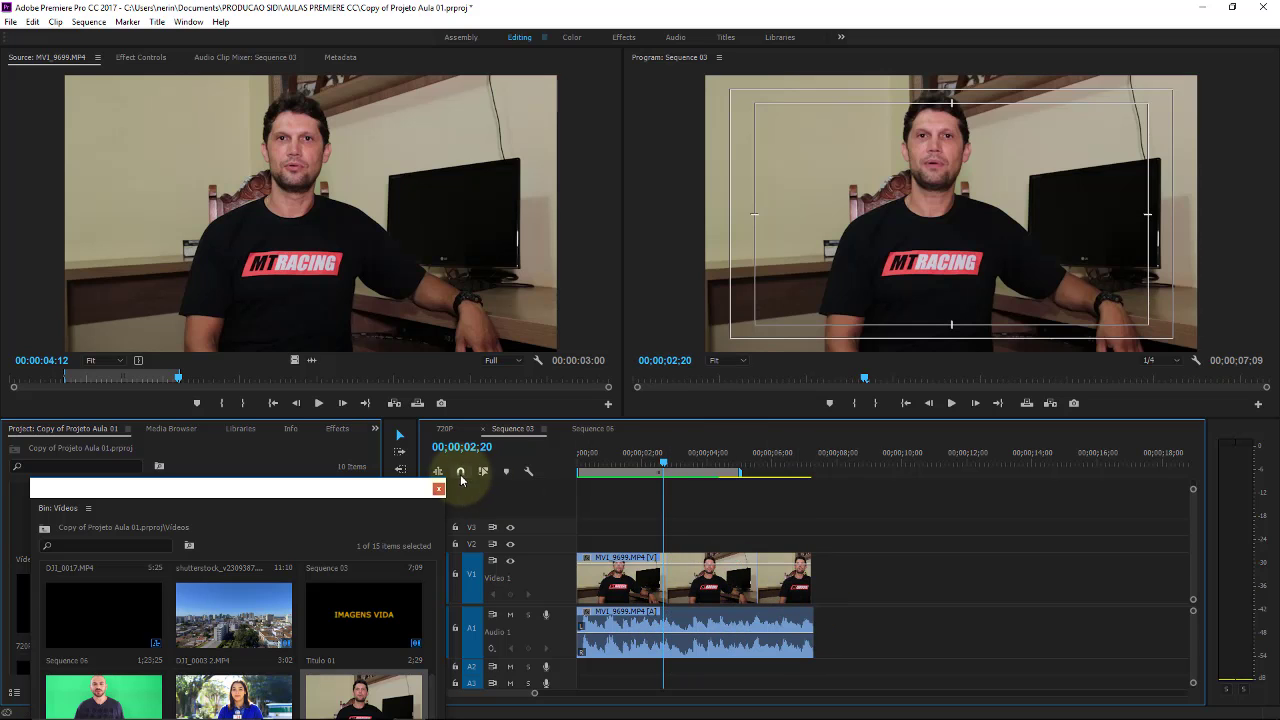
{"action": "left_click", "coordinate": [438, 489]}
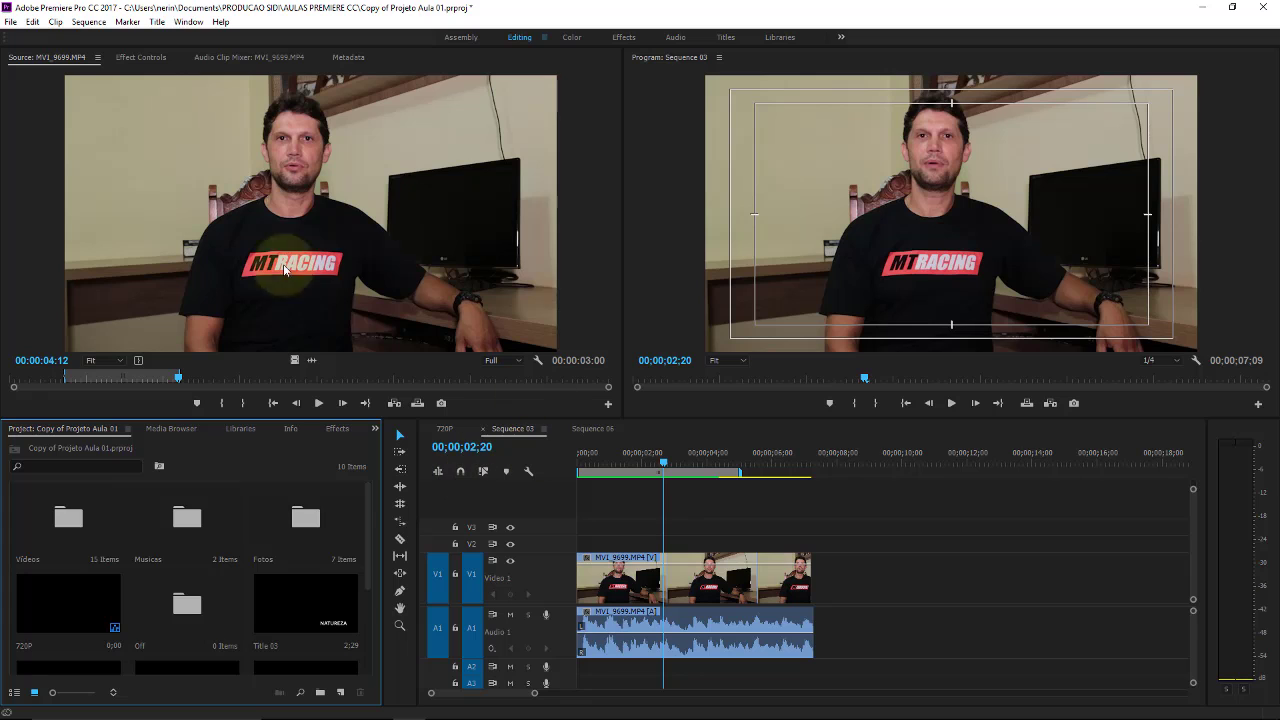
- Preview Sequence 03, then drop the MultiBandCompressor audio effect onto the A1 MVI_9699 clip
{"action": "left_click_drag", "start_coordinate": [630, 453], "coordinate": [577, 437]}
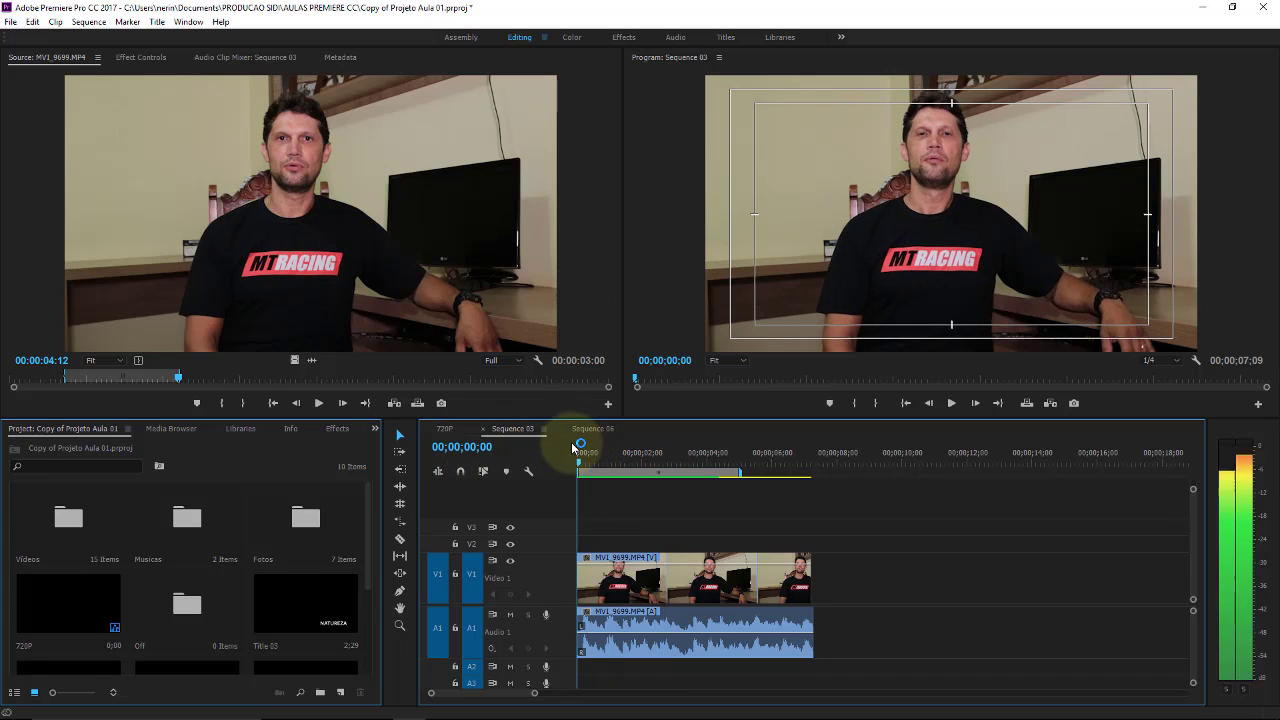
{"action": "key", "text": "space"}
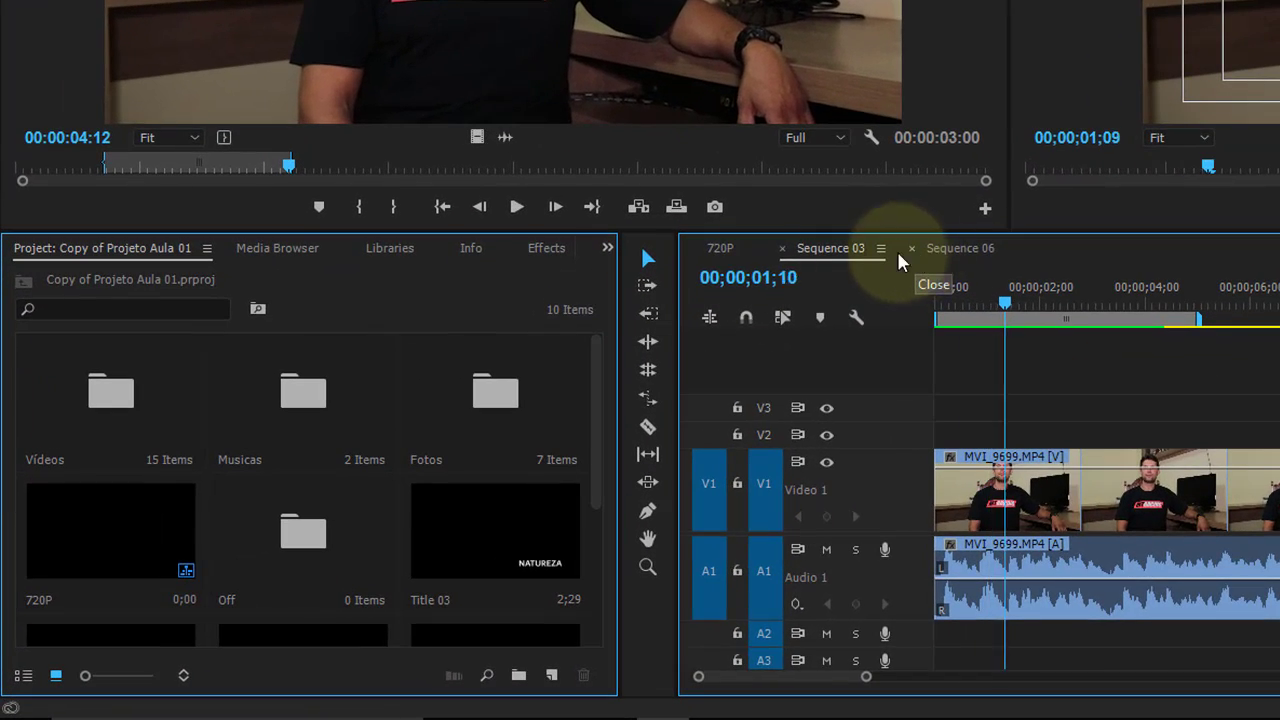
{"action": "key", "text": "space"}
{"action": "left_click", "coordinate": [543, 258]}
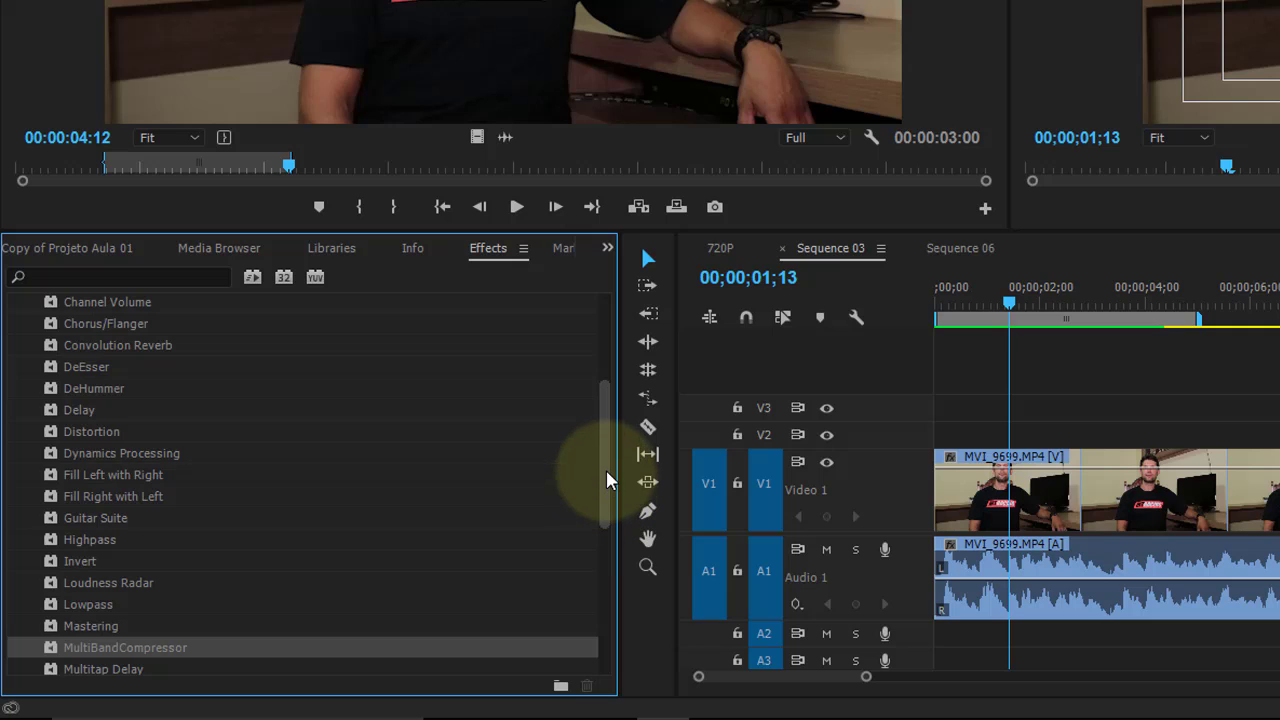
{"action": "scroll", "coordinate": [606, 514], "scroll_direction": "down", "scroll_amount": 2}
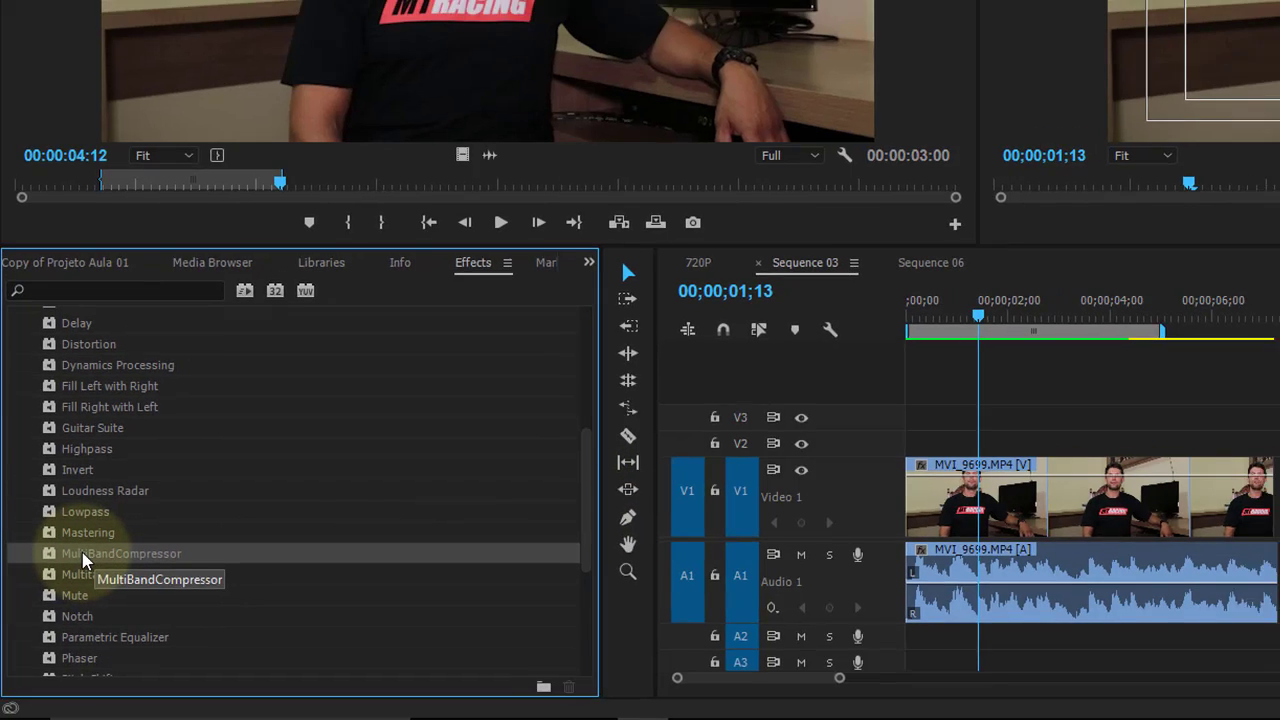
{"action": "left_click_drag", "start_coordinate": [80, 550], "coordinate": [1004, 561]}
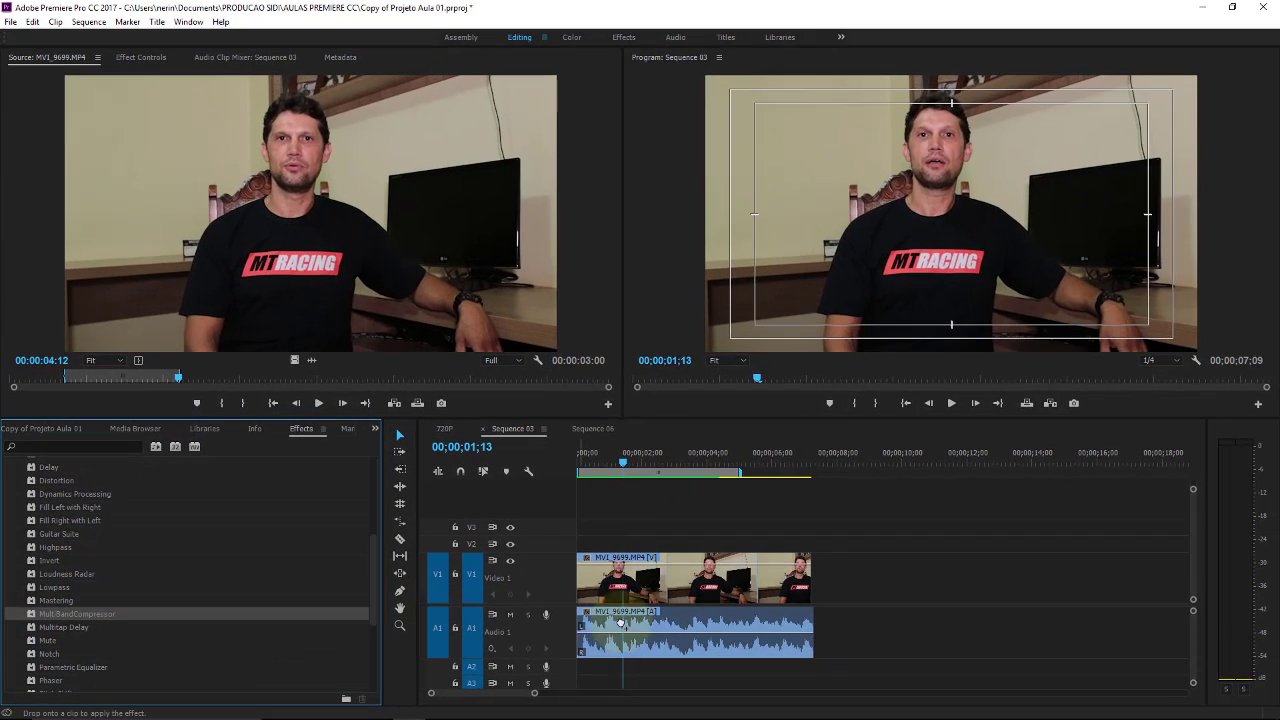
{"action": "left_click_drag", "start_coordinate": [645, 625], "coordinate": [645, 625]}
- Open the MultiBandCompressor custom setup editor, extend the work area, and preview the sequence
{"action": "left_click", "coordinate": [150, 57]}
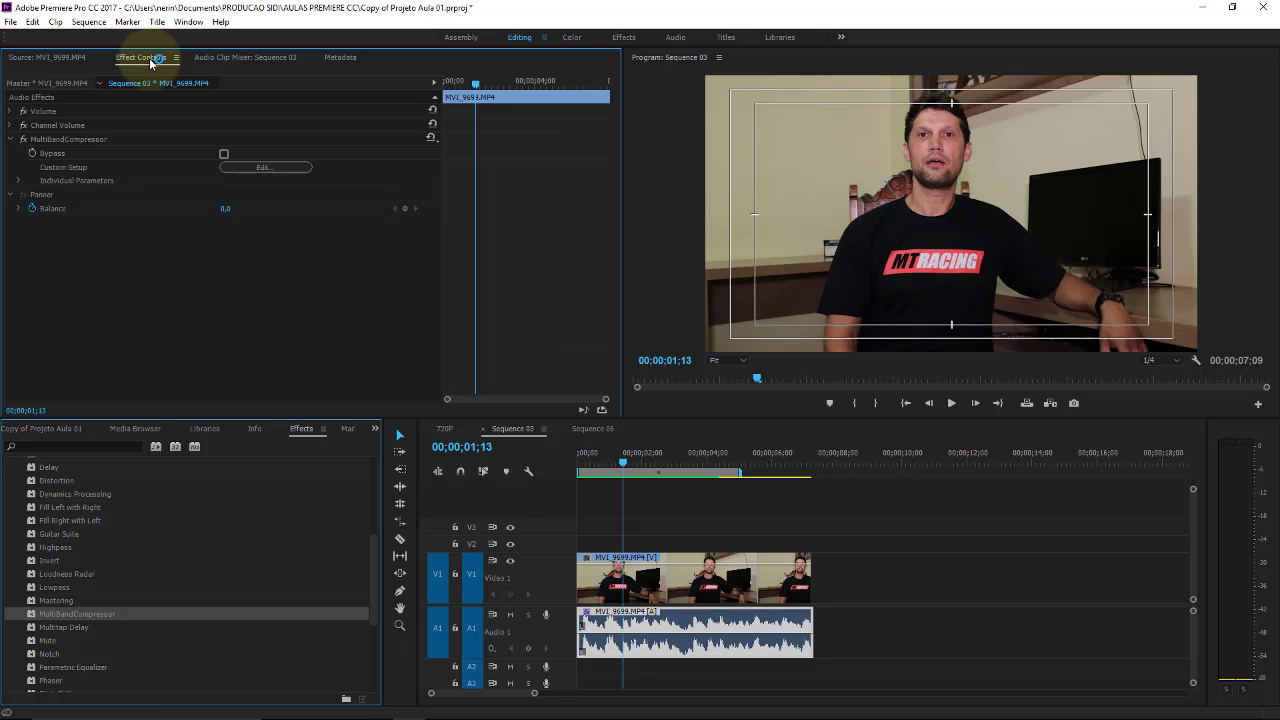
{"action": "left_click", "coordinate": [278, 166]}
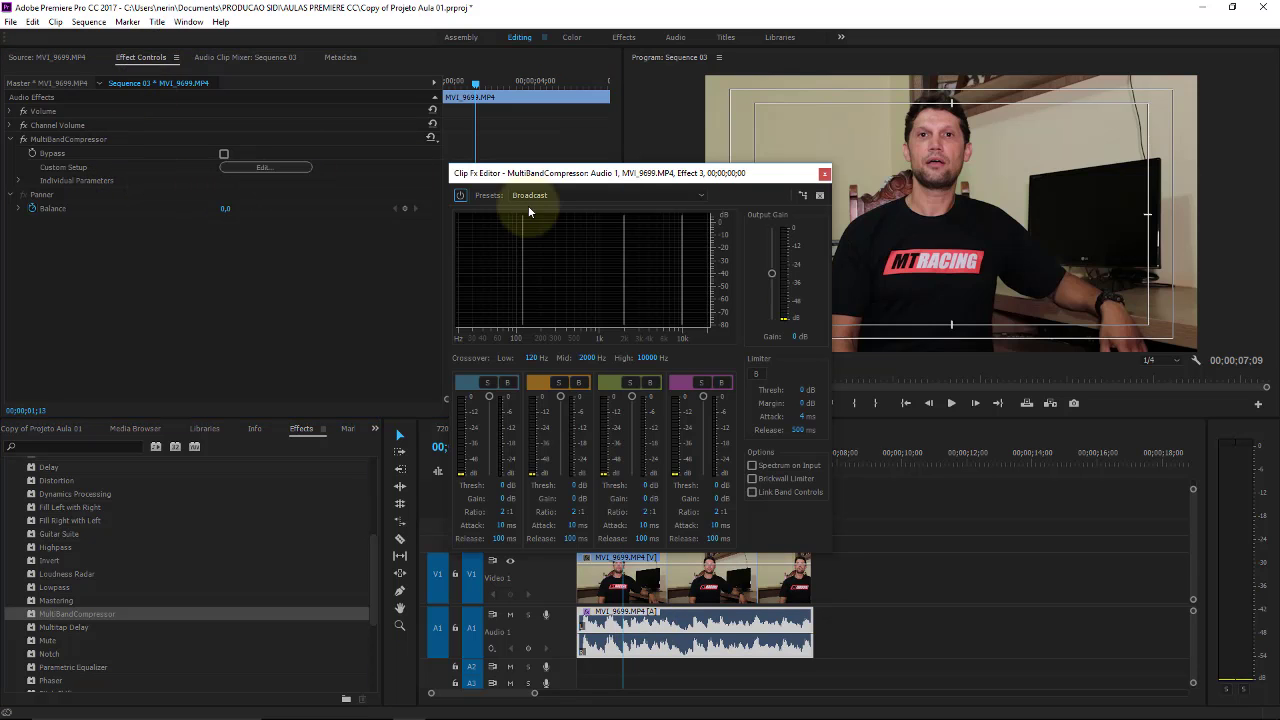
{"action": "left_click_drag", "start_coordinate": [622, 182], "coordinate": [360, 116]}
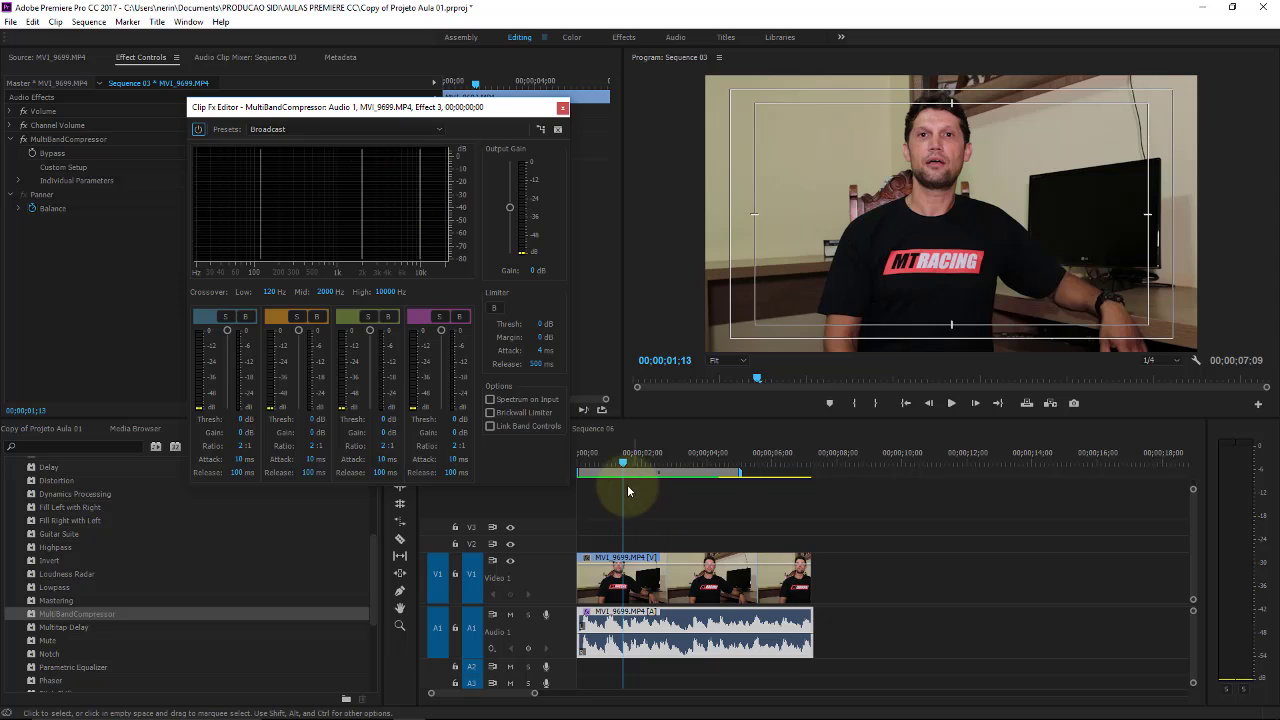
{"action": "left_click_drag", "start_coordinate": [745, 471], "coordinate": [806, 471]}
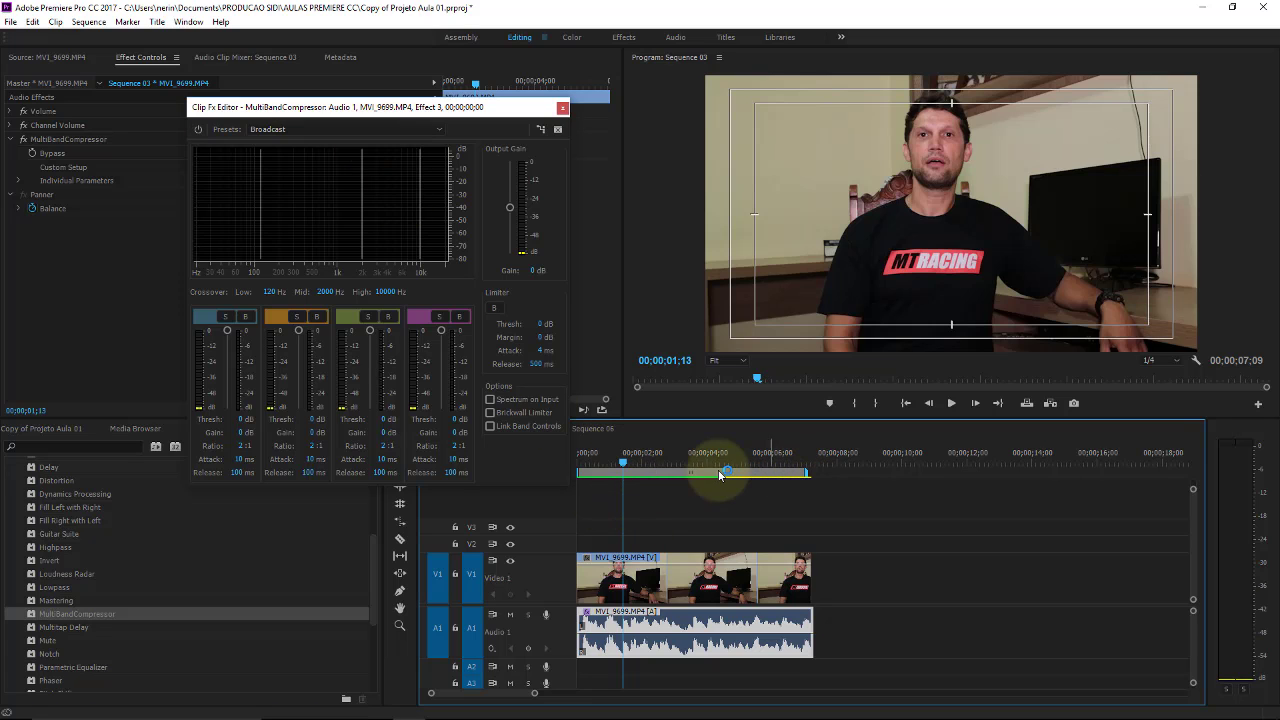
{"action": "key", "text": "space"}
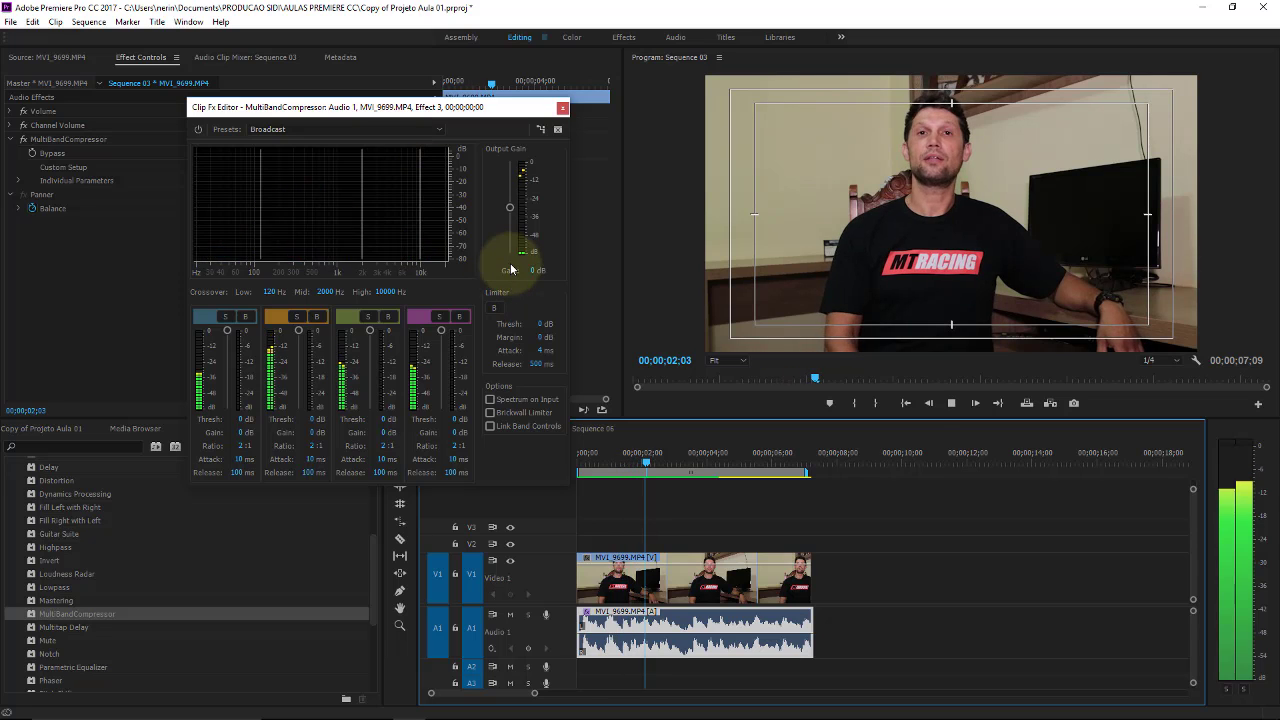
{"action": "key", "text": "space"}
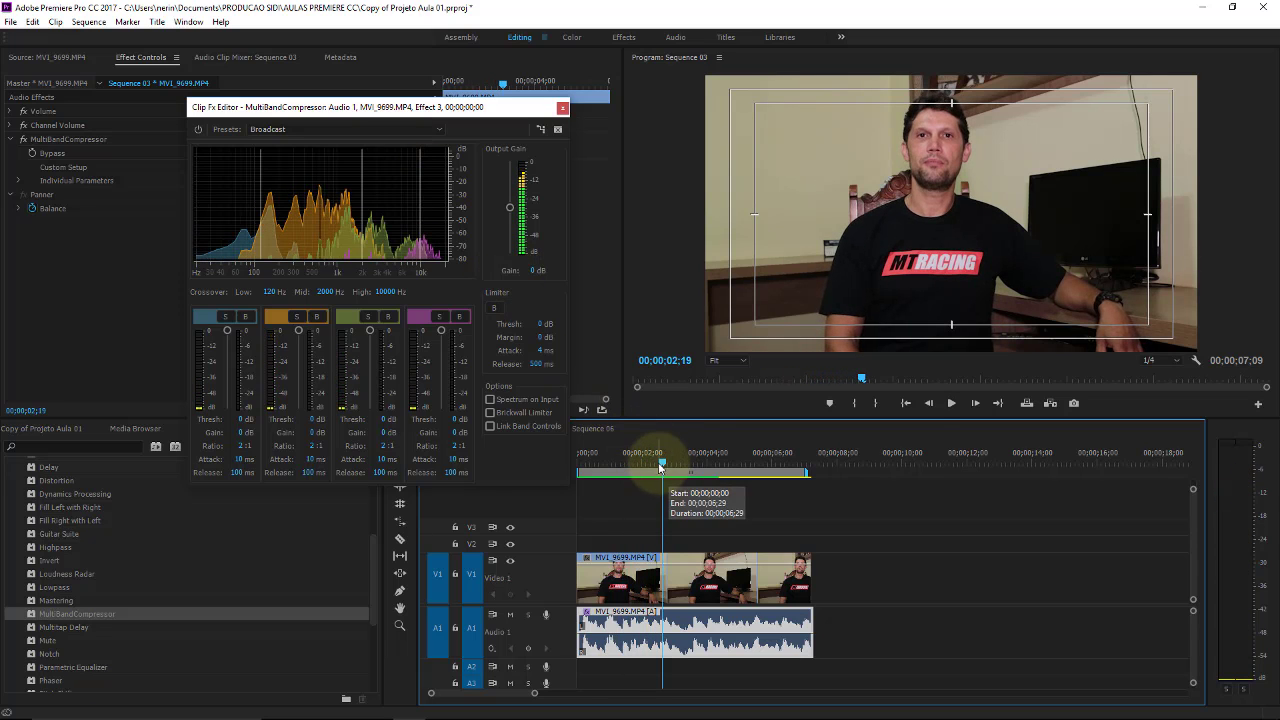
{"action": "key", "text": "Home"}
{"action": "key", "text": "space"}
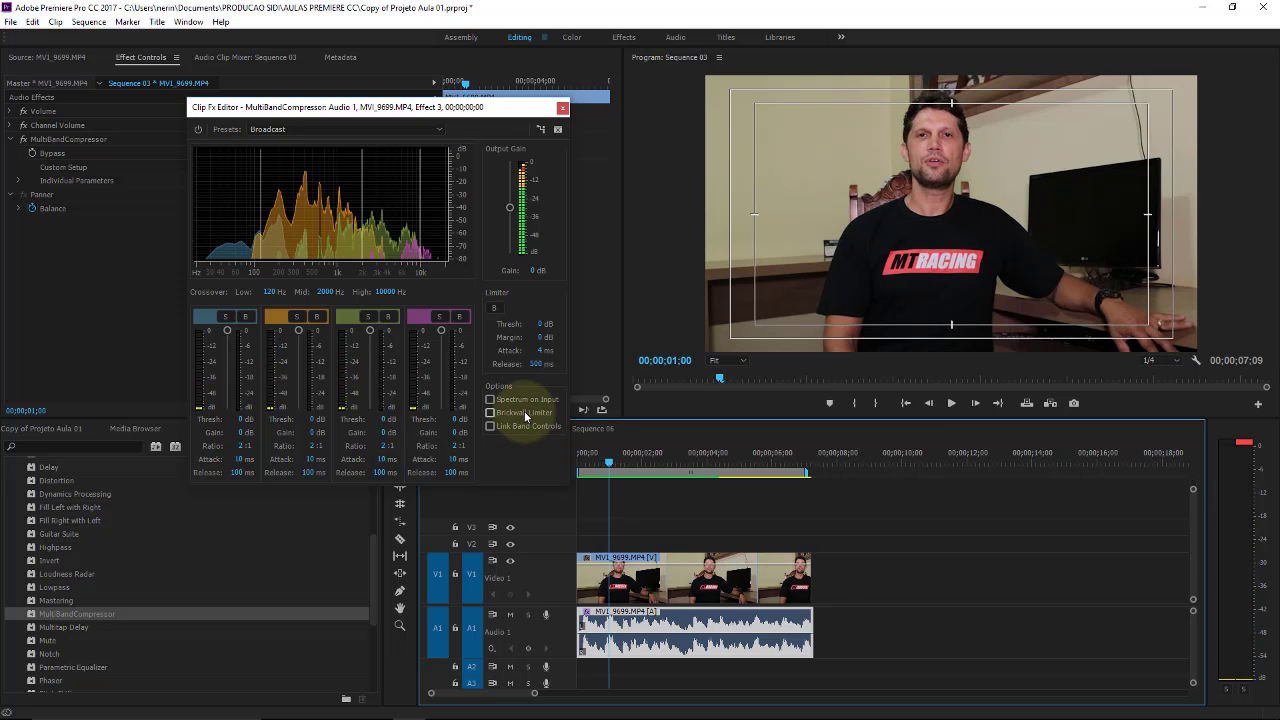
- Apply the Classical Master preset and play the sequence from the start to hear it
{"action": "left_click", "coordinate": [337, 127]}
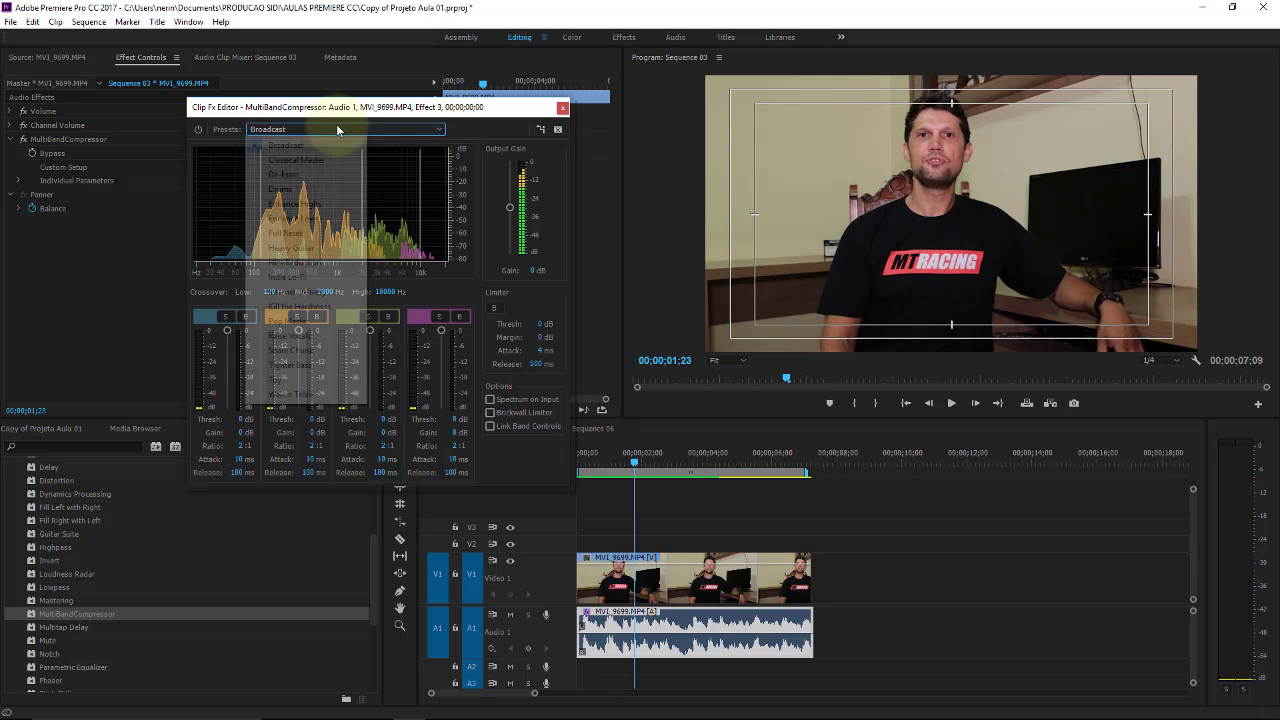
{"action": "left_click", "coordinate": [310, 160]}
{"action": "left_click_drag", "start_coordinate": [634, 458], "coordinate": [571, 458]}
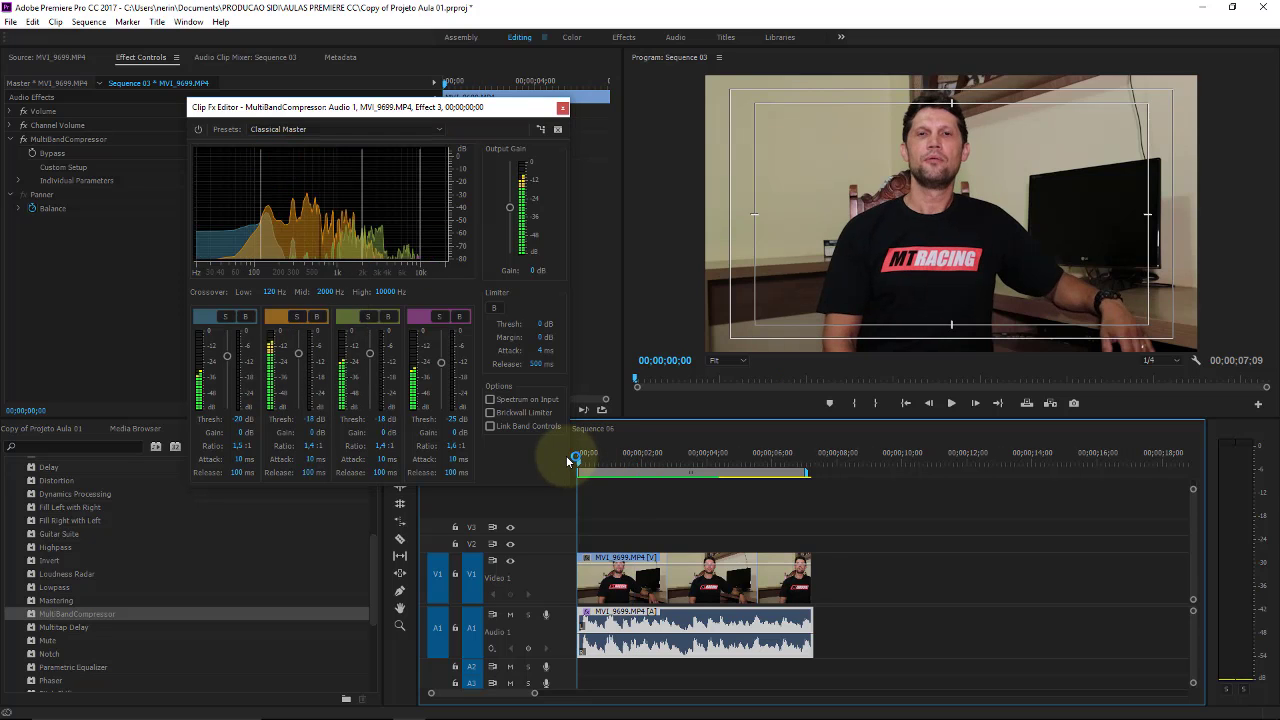
{"action": "key", "text": "space"}
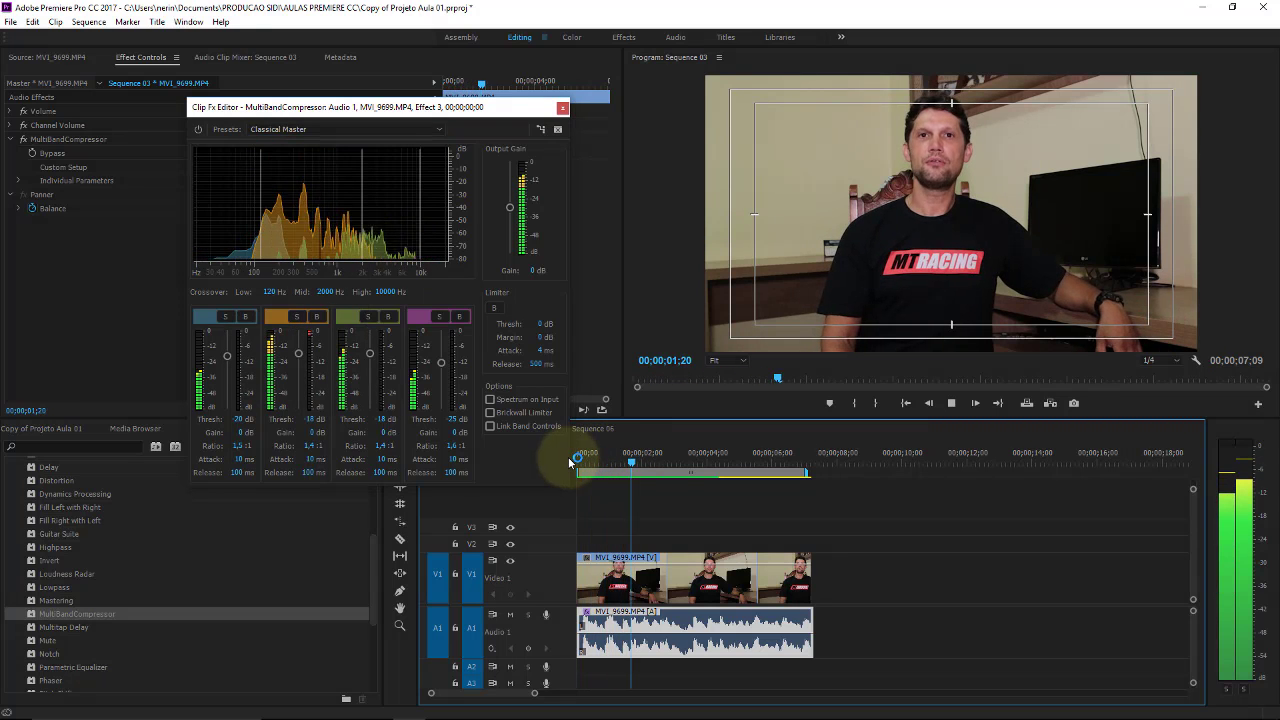
{"action": "left_click", "coordinate": [391, 127]}
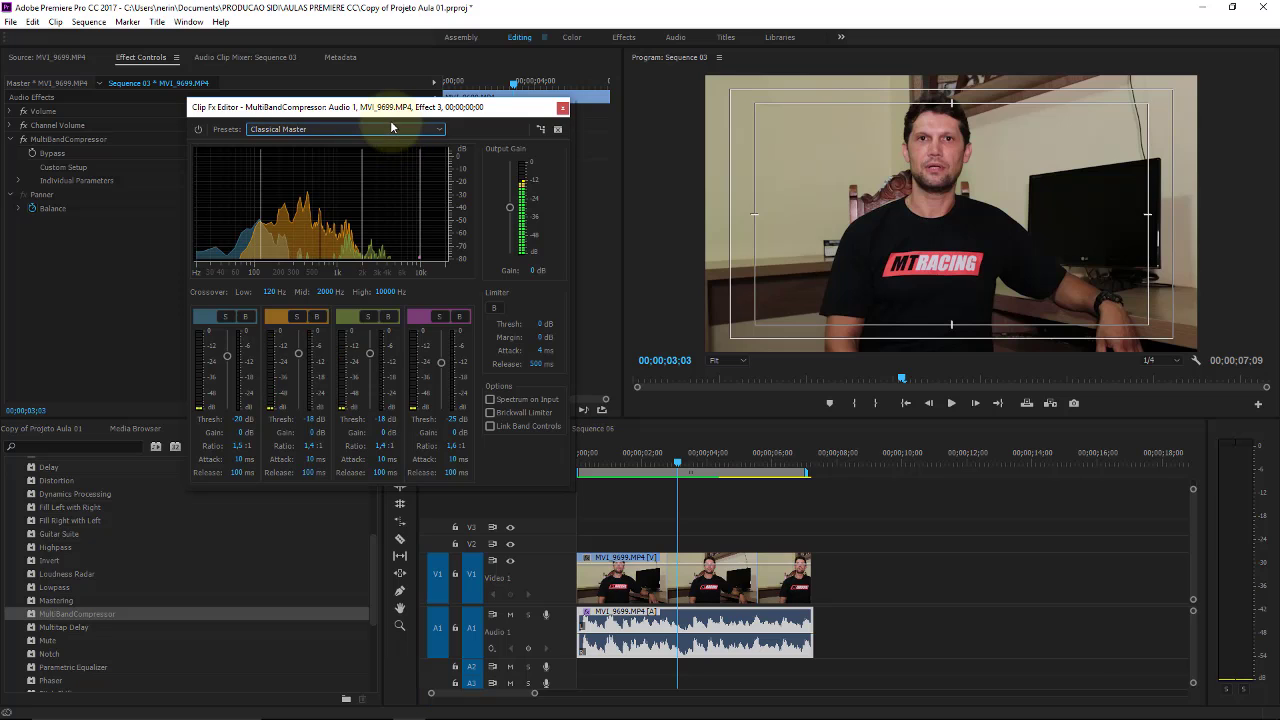
- Switch to the De-Esser preset, audition it from the start, and close the compressor editor
{"action": "left_click", "coordinate": [391, 127]}
{"action": "left_click", "coordinate": [329, 172]}
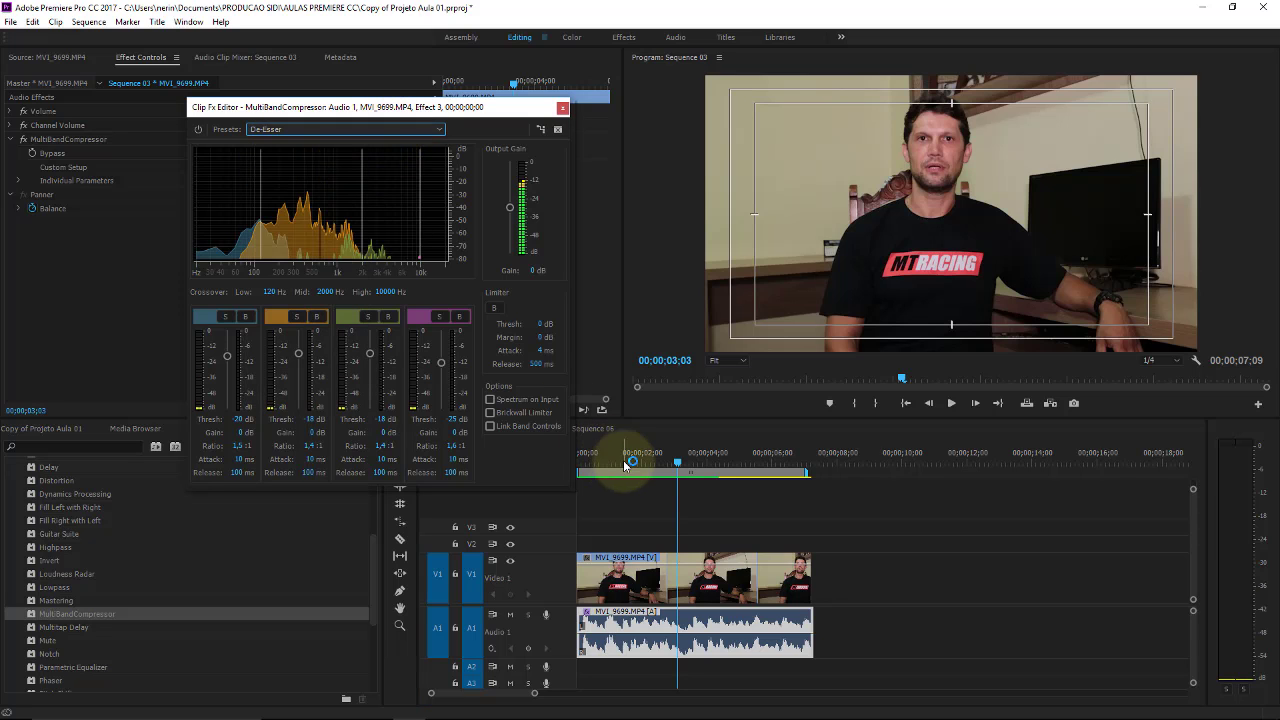
{"action": "left_click_drag", "start_coordinate": [623, 460], "coordinate": [550, 464]}
{"action": "key", "text": "space"}
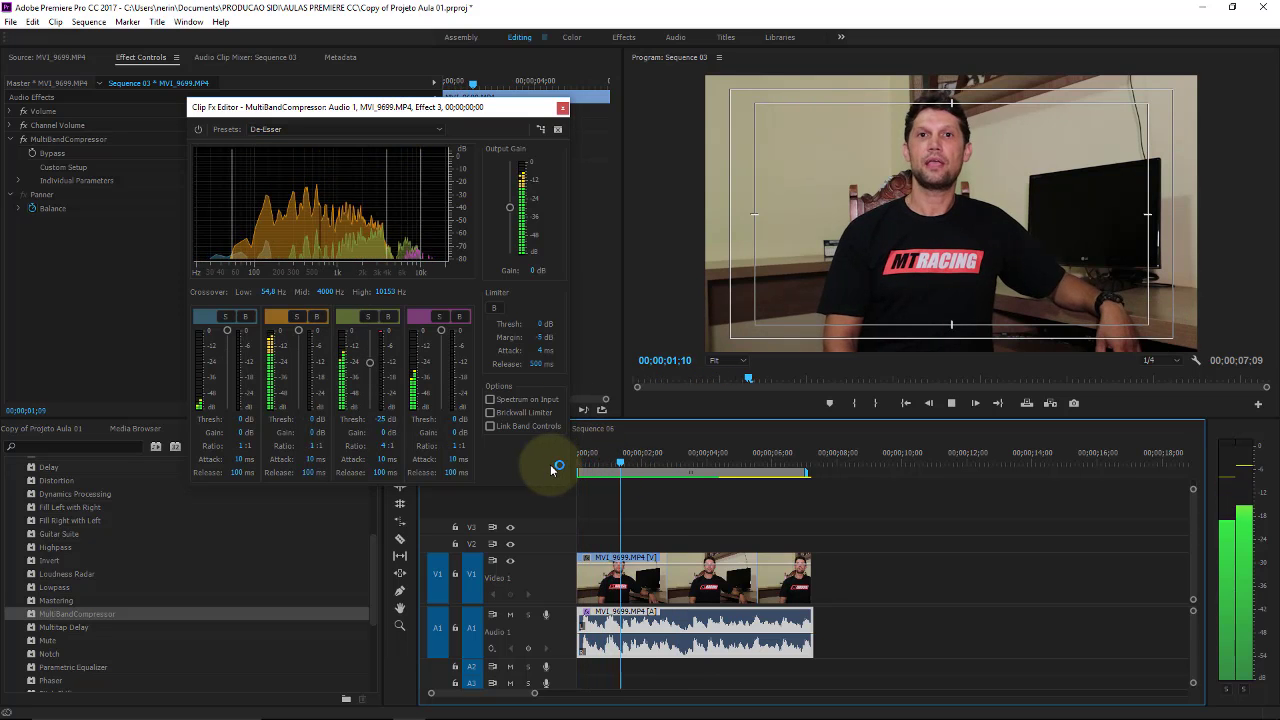
{"action": "key", "text": "space"}
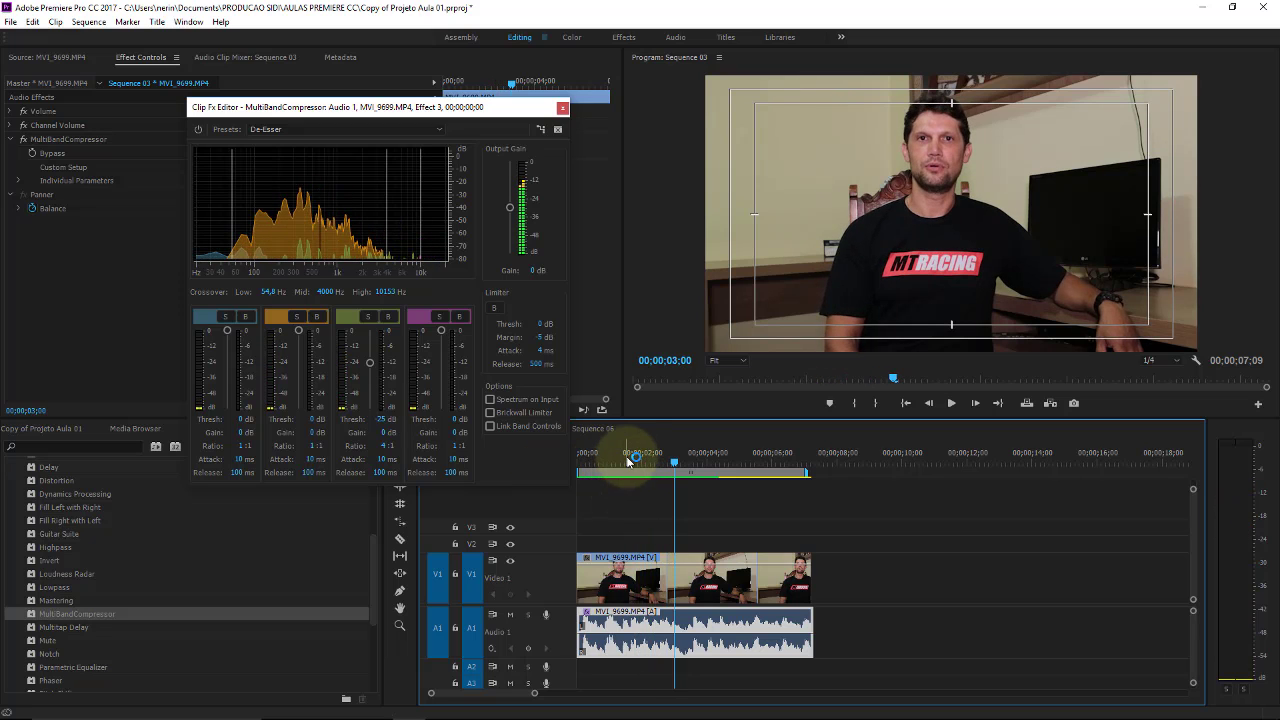
{"action": "left_click_drag", "start_coordinate": [628, 460], "coordinate": [563, 457]}
{"action": "key", "text": "space"}
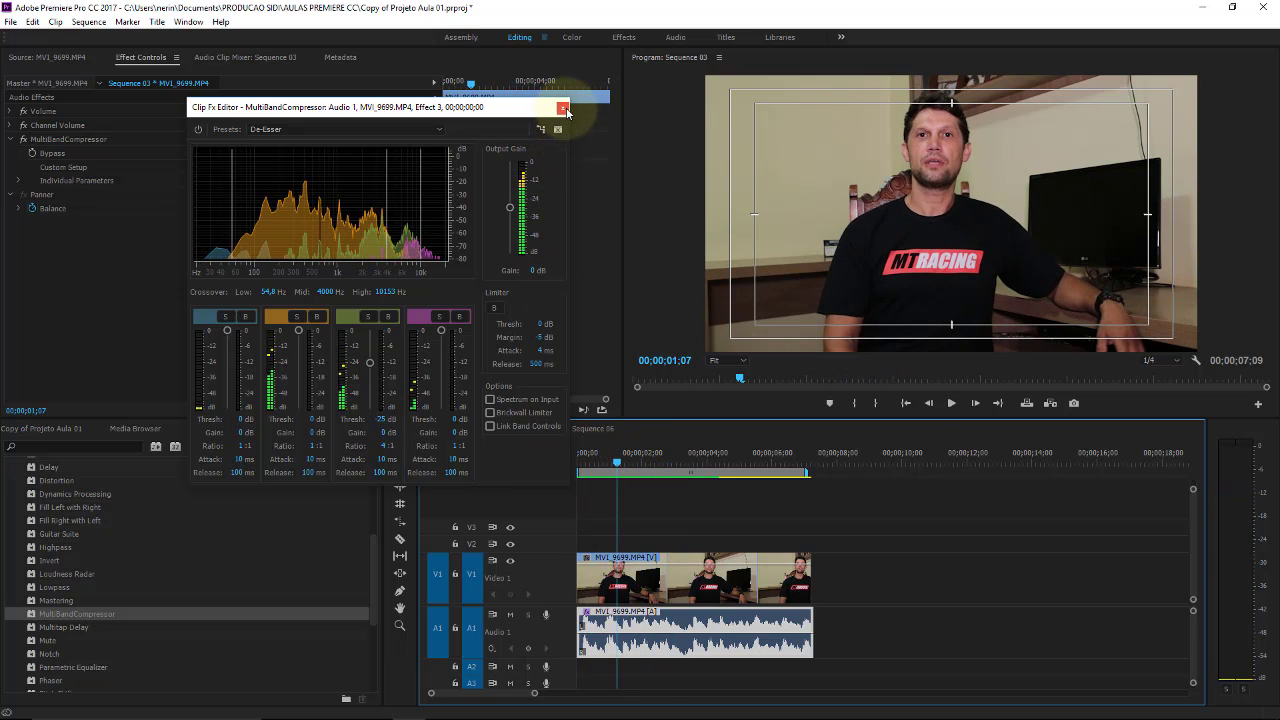
{"action": "left_click", "coordinate": [563, 108]}
{"action": "left_click_drag", "start_coordinate": [616, 462], "coordinate": [565, 462]}
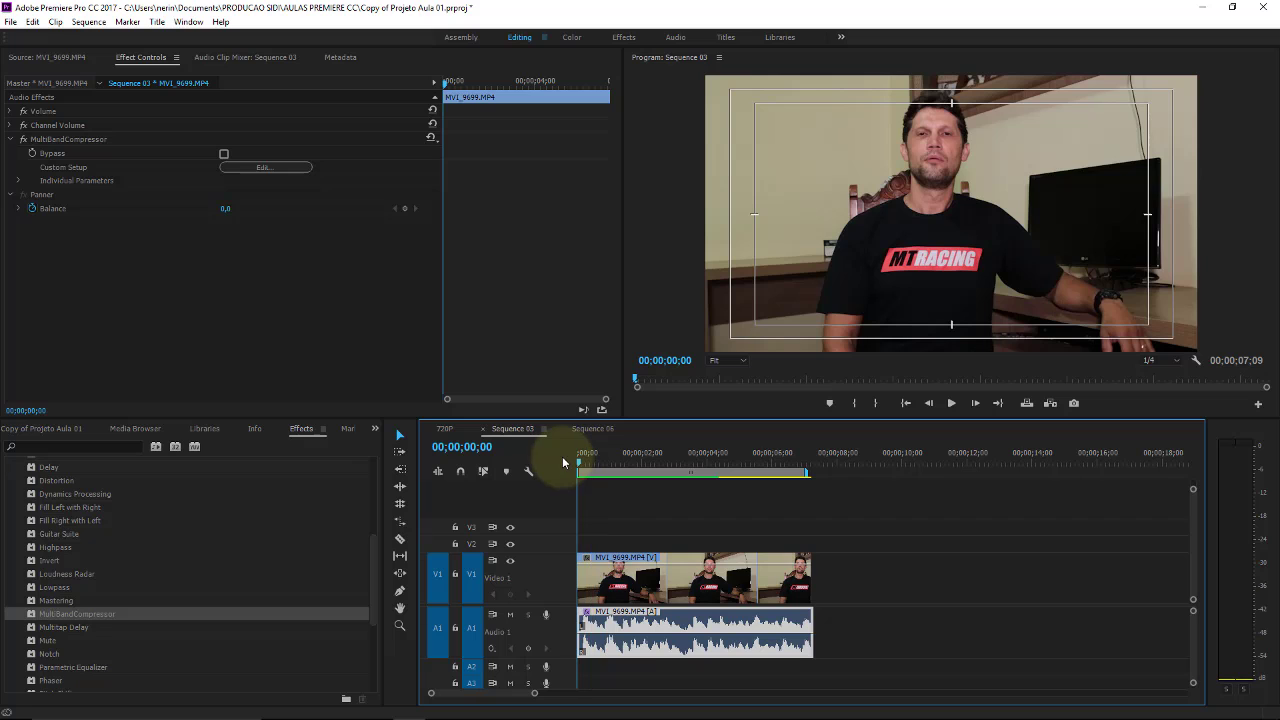
{"action": "key", "text": "space"}
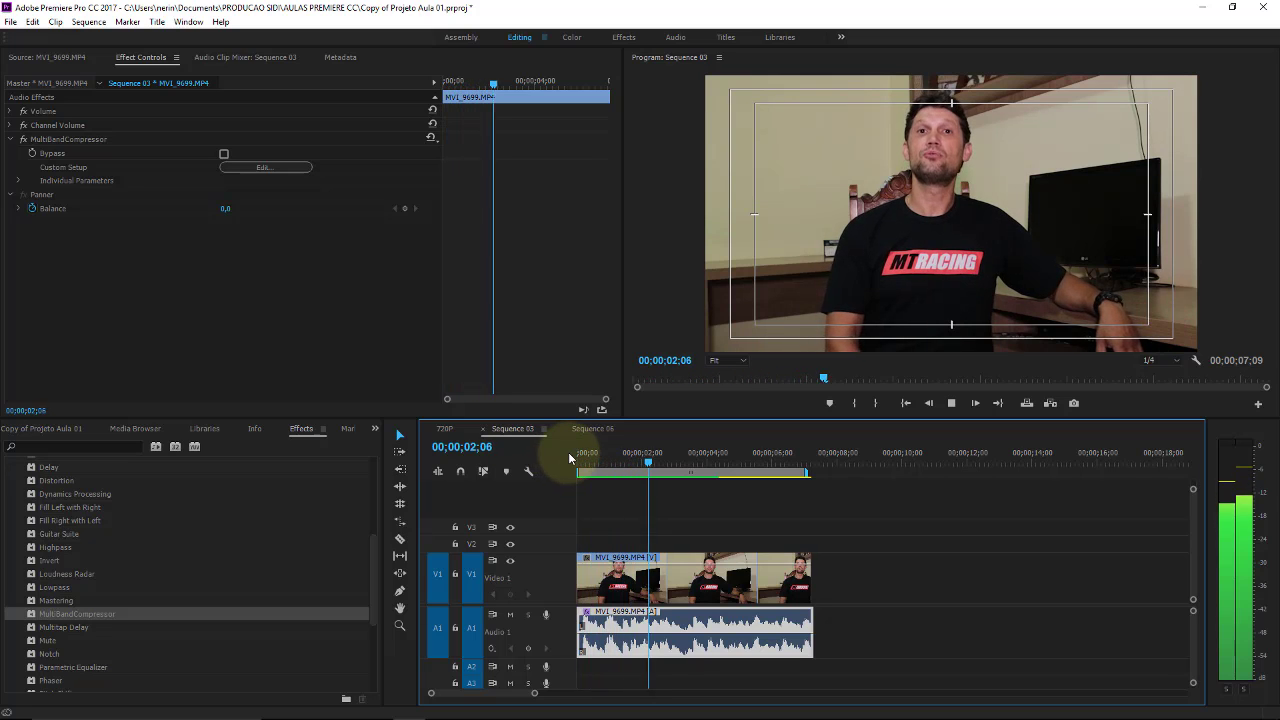
{"action": "left_click_drag", "start_coordinate": [633, 449], "coordinate": [553, 461]}
{"action": "key", "text": "space"}
{"action": "key", "text": "space"}
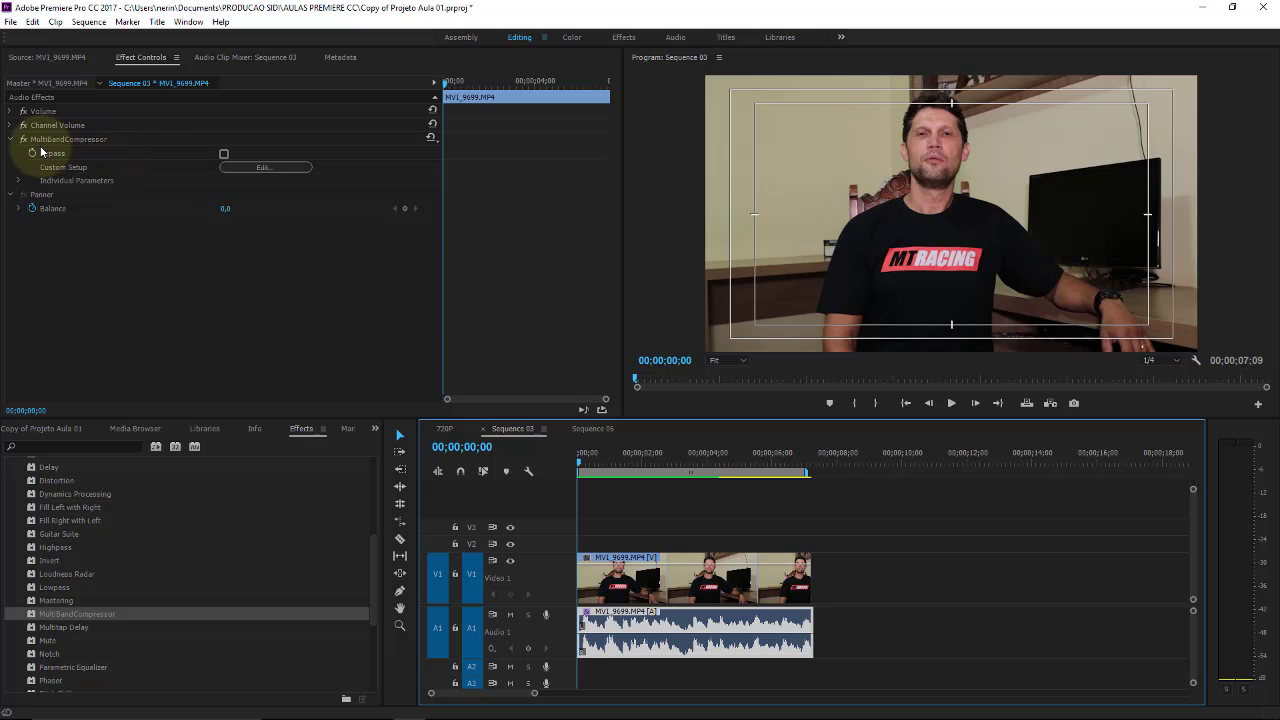
{"action": "key", "text": "space"}
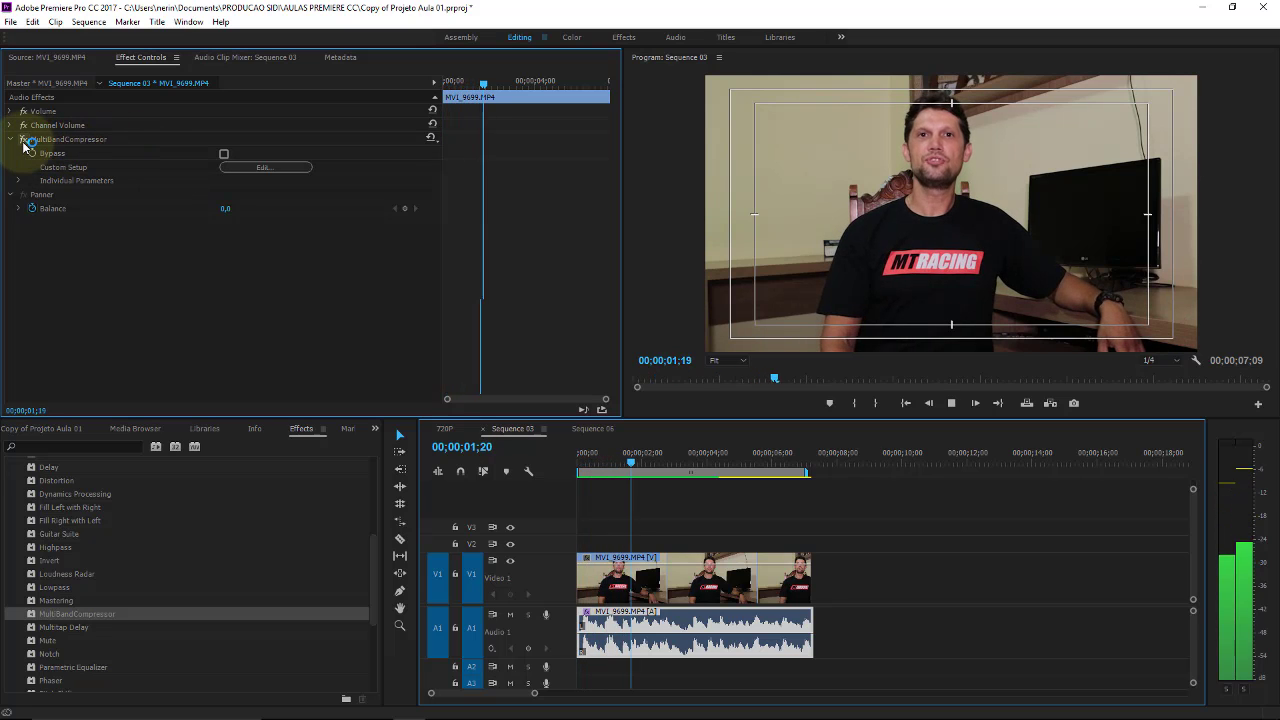
{"action": "left_click", "coordinate": [23, 140]}
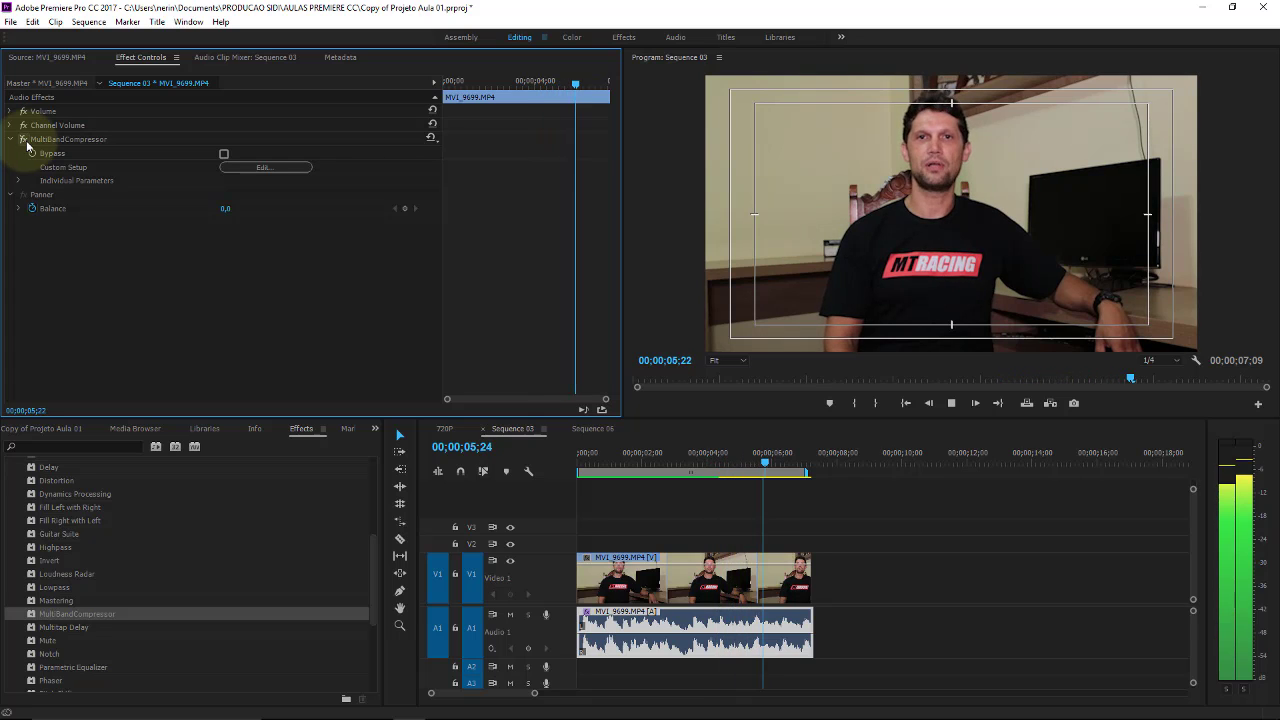
{"action": "key", "text": "space"}
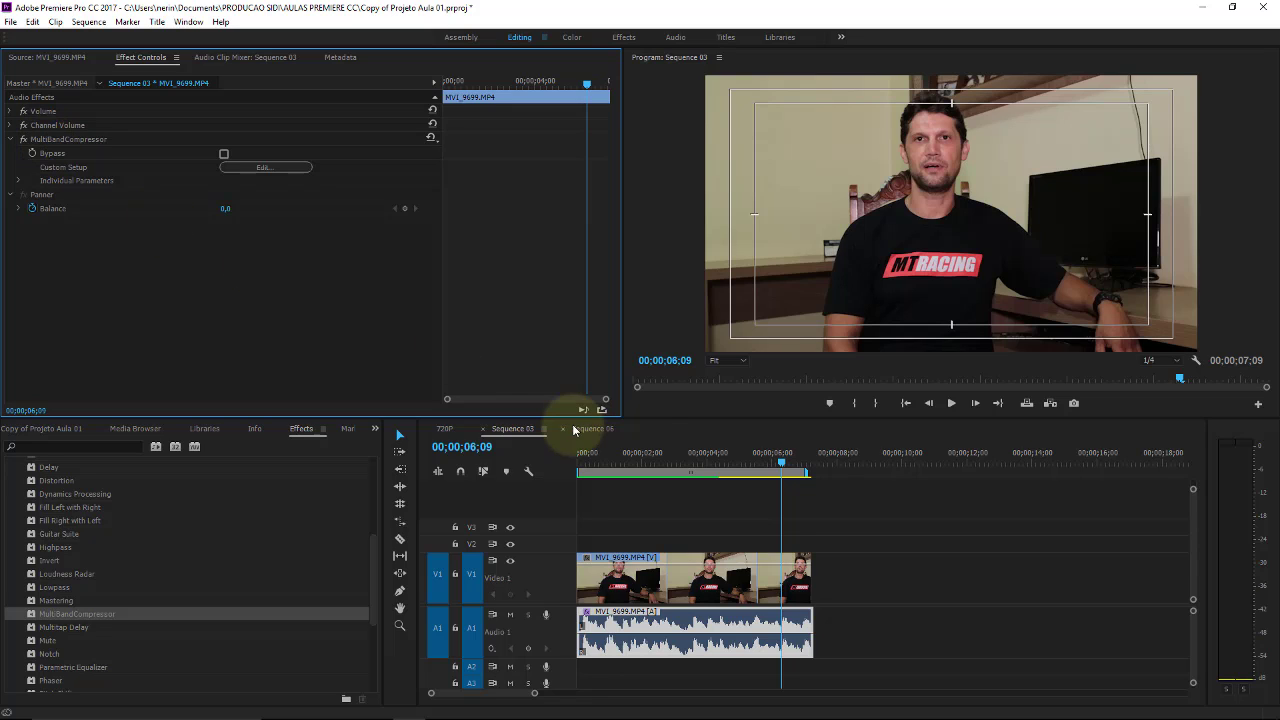
{"action": "left_click_drag", "start_coordinate": [657, 455], "coordinate": [621, 458]}
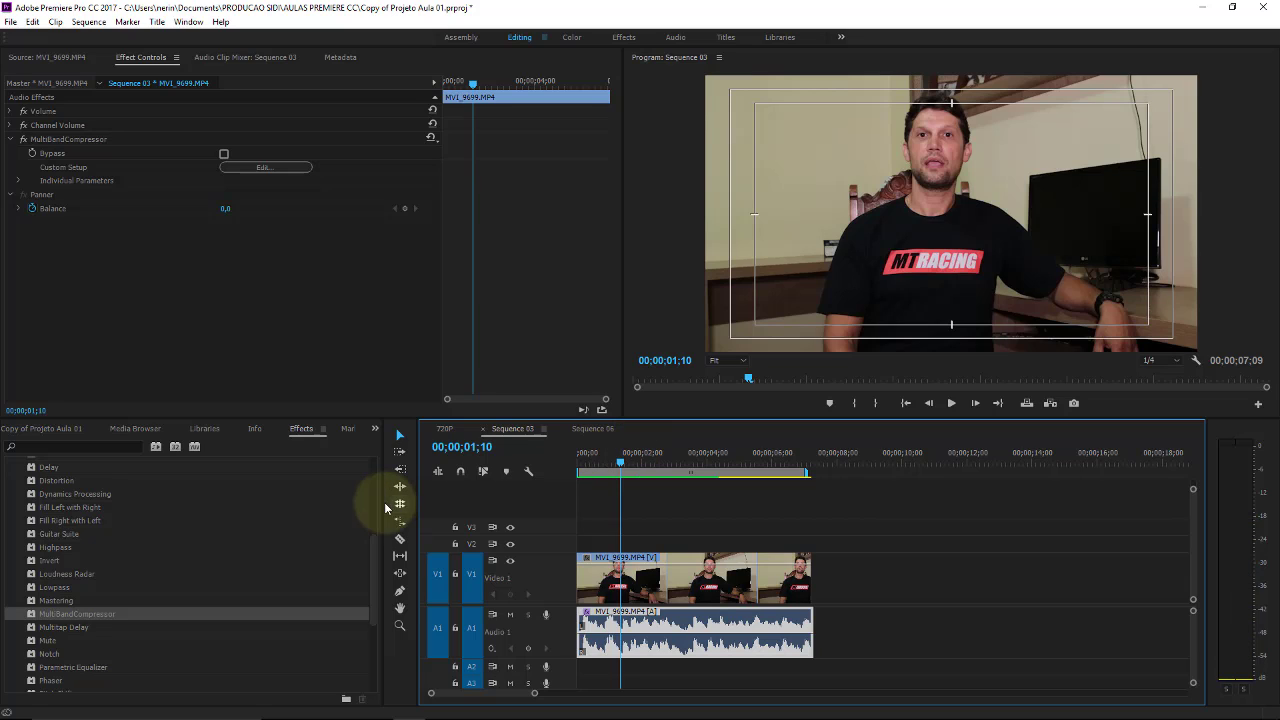
{"action": "left_click", "coordinate": [21, 146]}
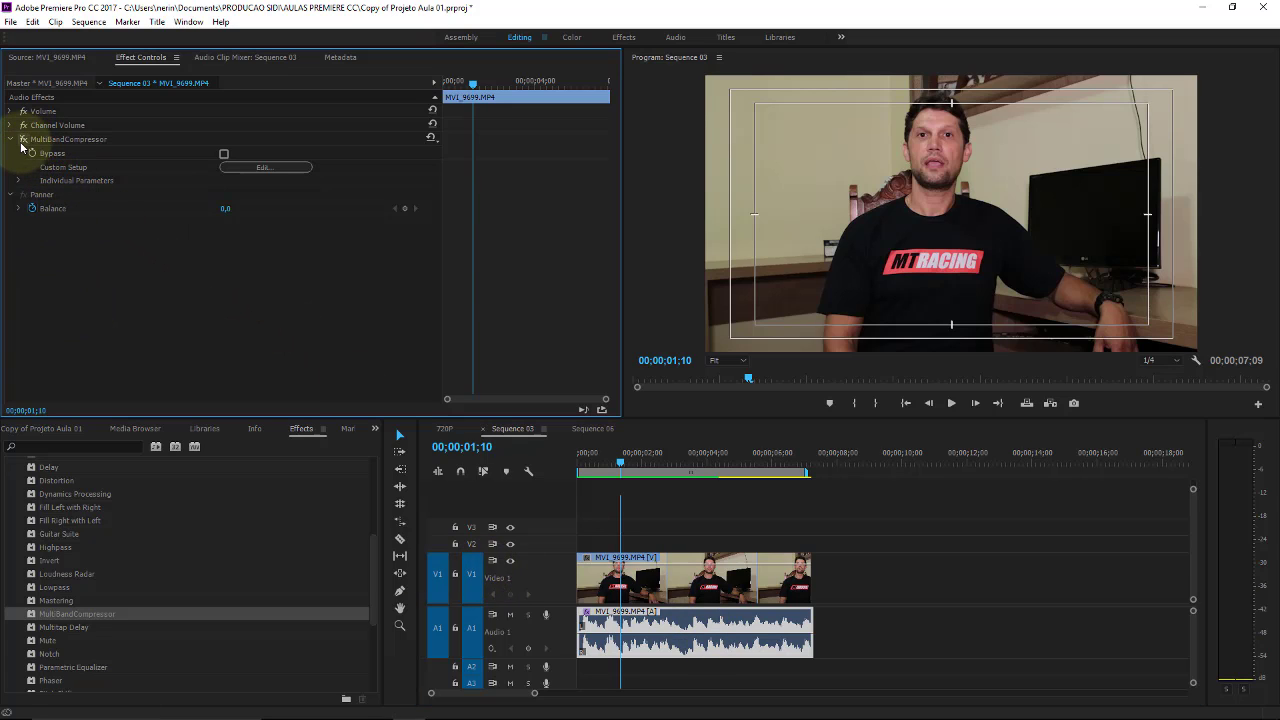
- Drag Mastering onto the A1 audio clip, rewind the playhead, and open its Custom Setup editor
{"action": "left_click", "coordinate": [44, 601]}
{"action": "left_click_drag", "start_coordinate": [38, 601], "coordinate": [617, 633]}
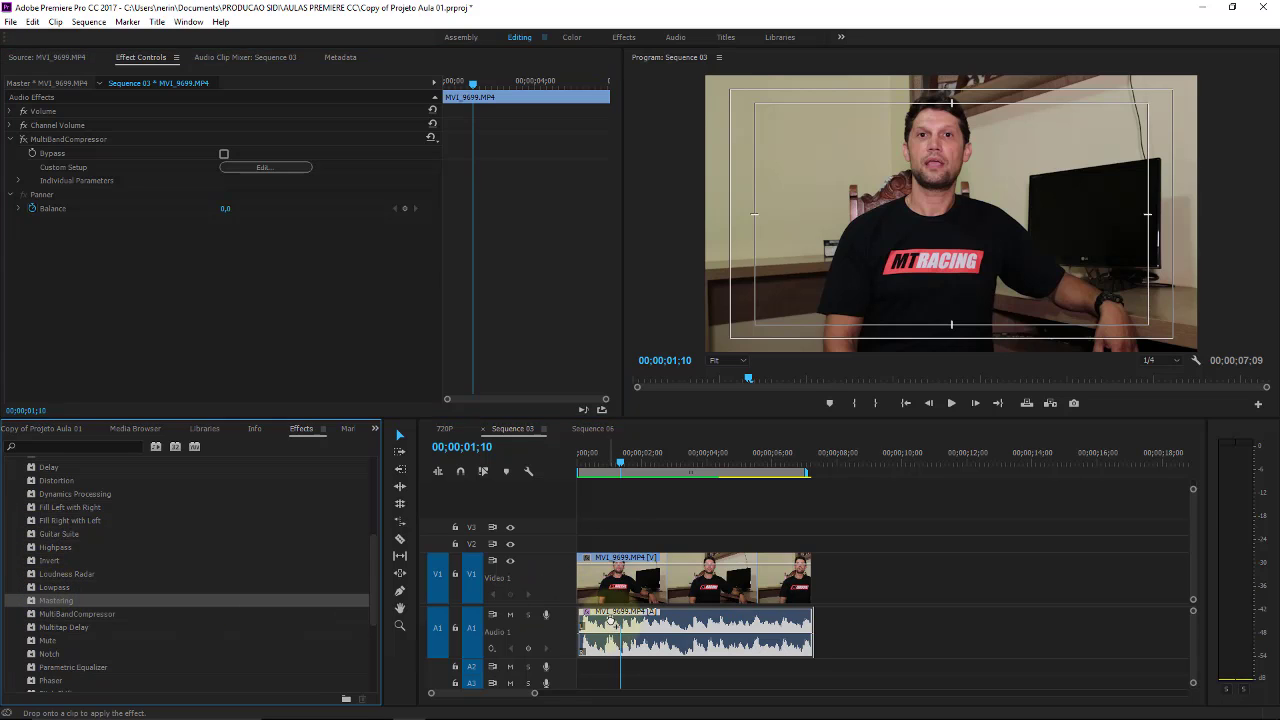
{"action": "left_click_drag", "start_coordinate": [622, 455], "coordinate": [568, 453]}
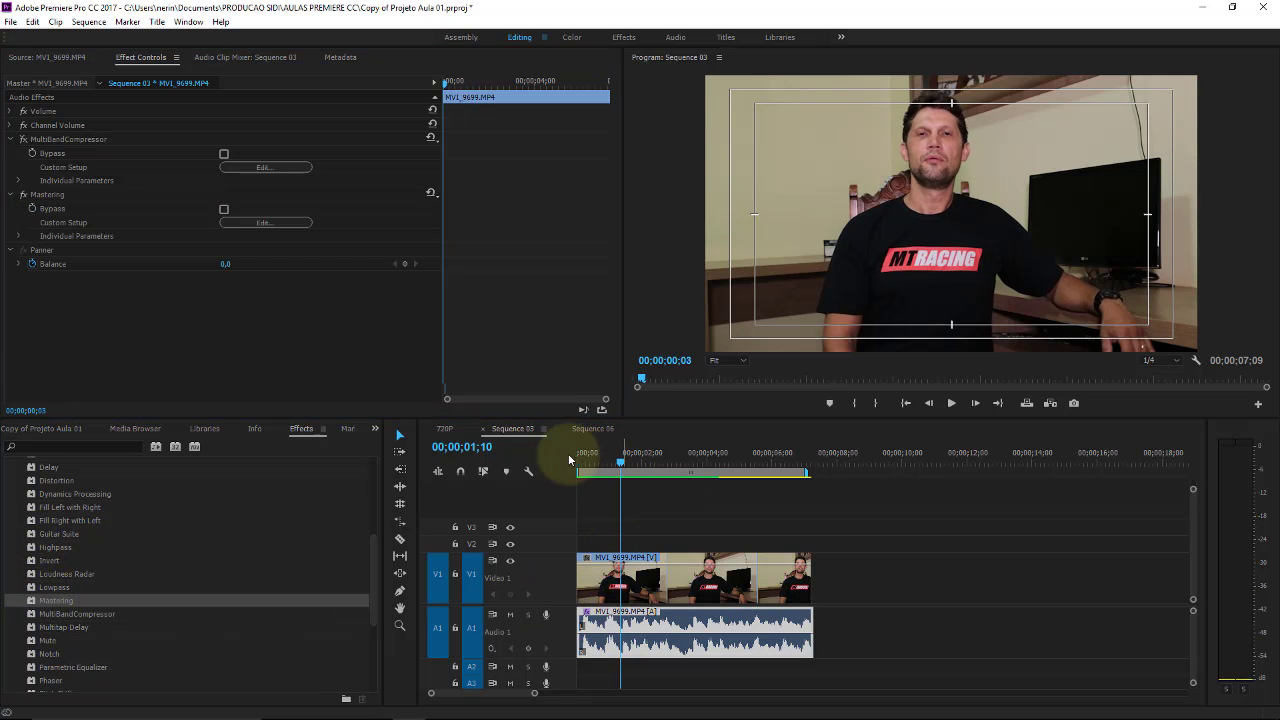
{"action": "left_click", "coordinate": [265, 222]}
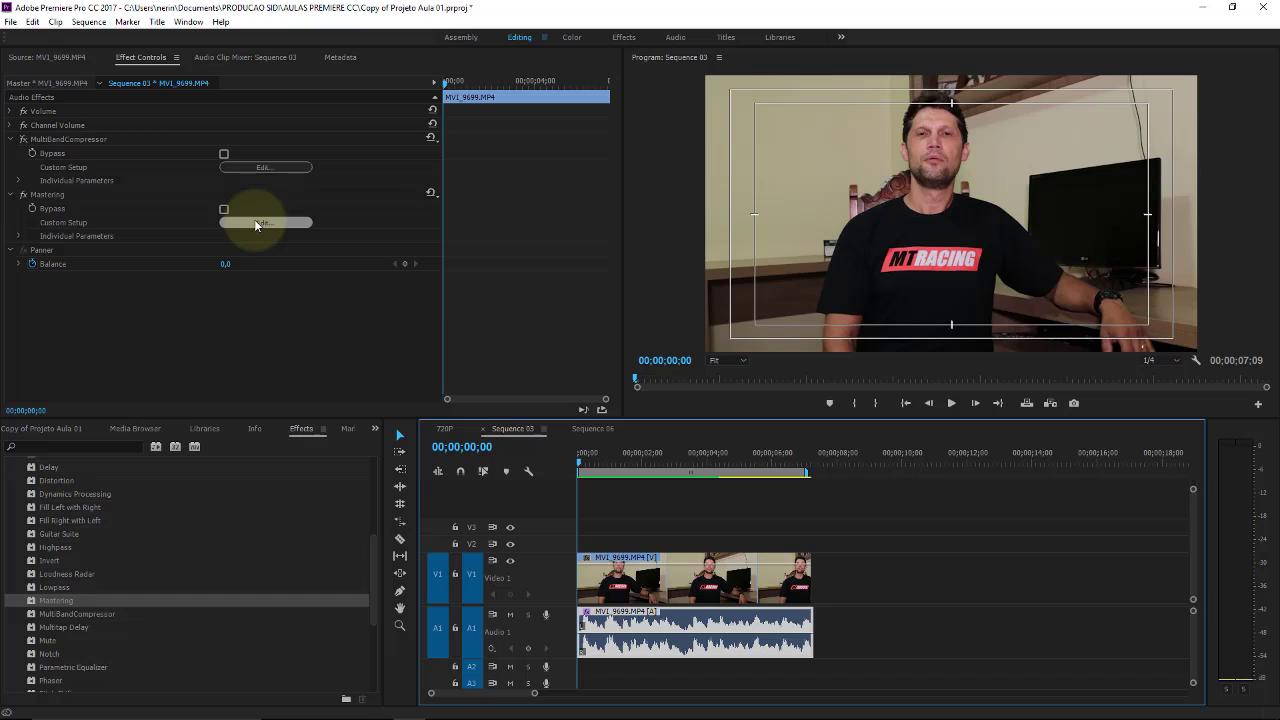
- Reposition the Mastering editor and audition the Club Master, Dream Sequence and Drum Spreader presets during playback
{"action": "left_click", "coordinate": [255, 224]}
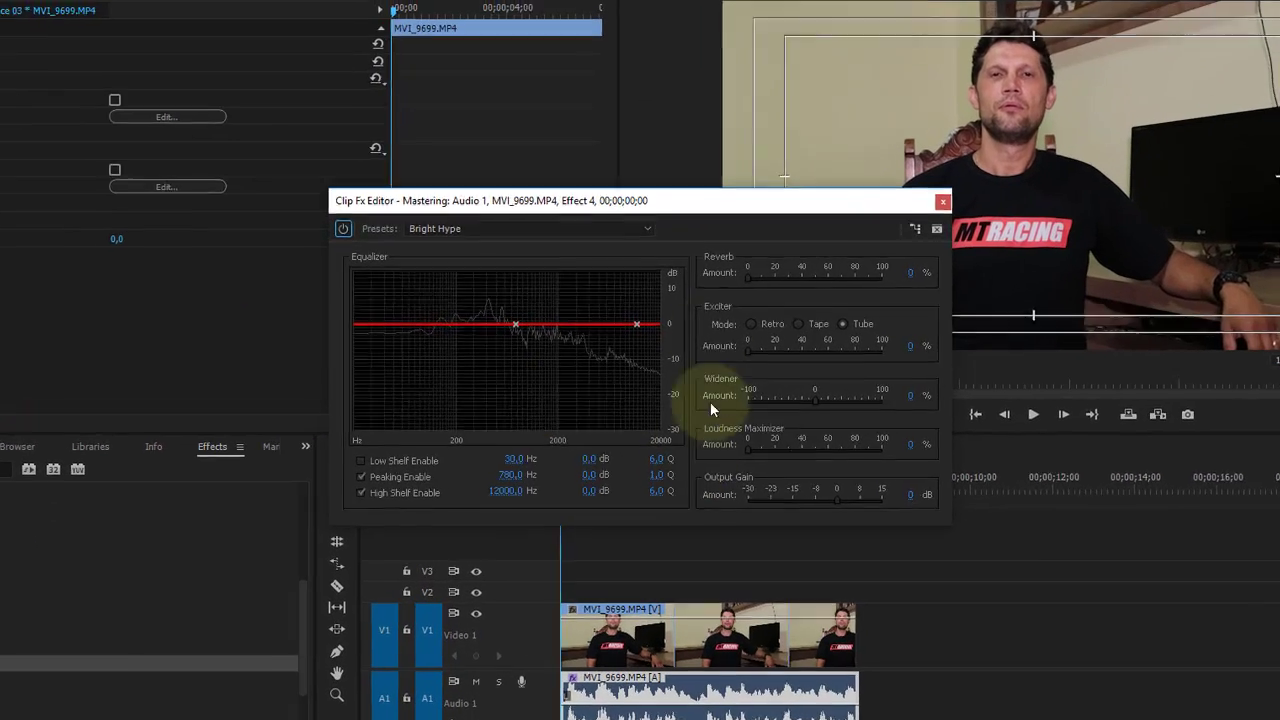
{"action": "left_click_drag", "start_coordinate": [662, 226], "coordinate": [325, 102]}
{"action": "left_click_drag", "start_coordinate": [225, 22], "coordinate": [215, 16]}
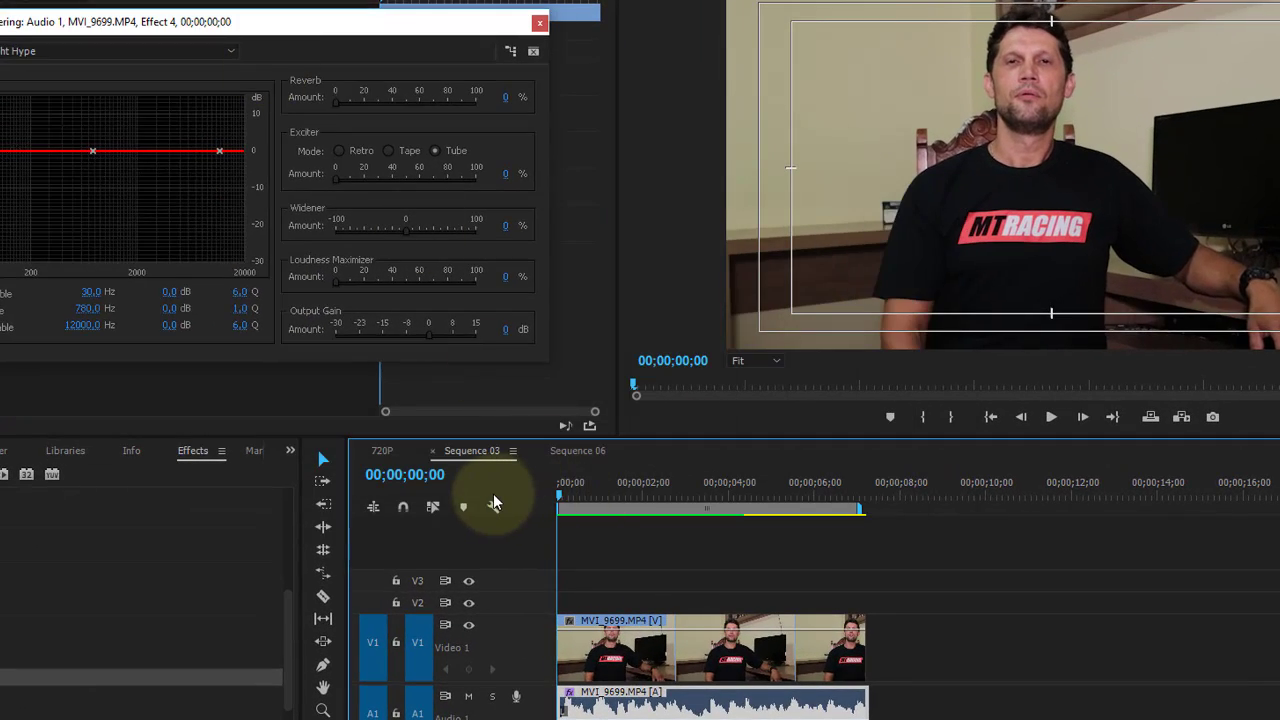
{"action": "key", "text": "space"}
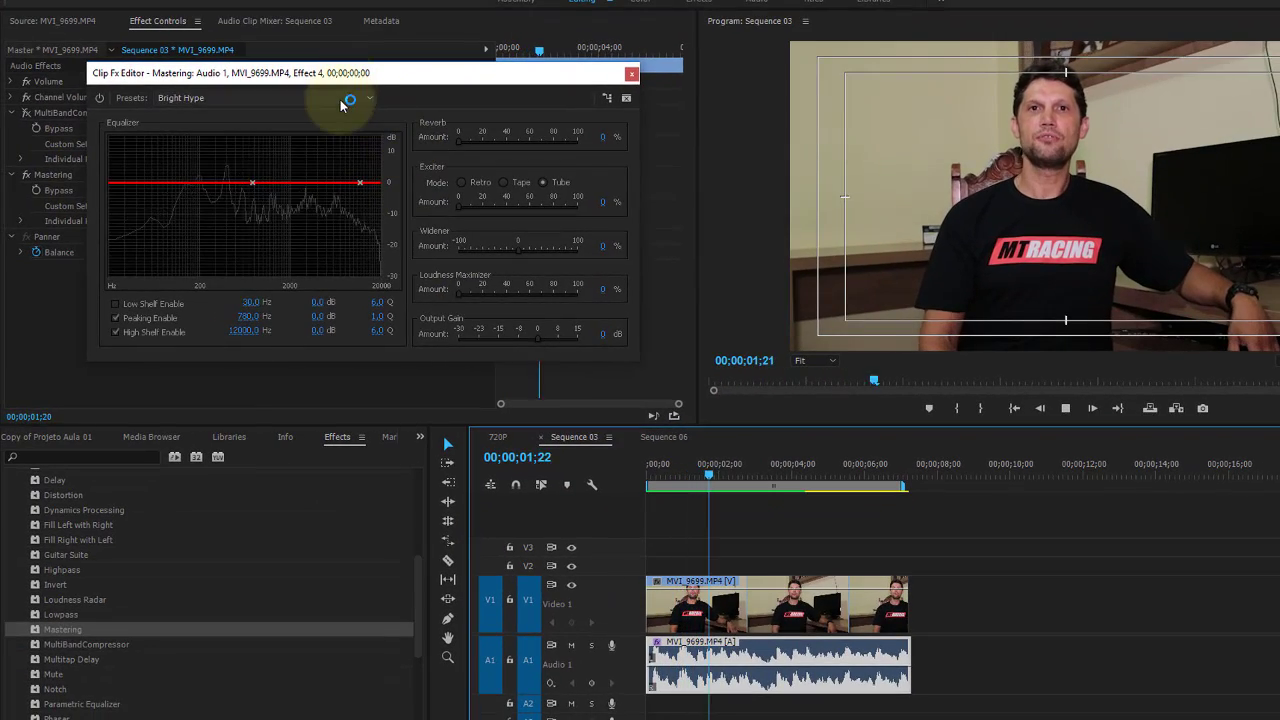
{"action": "left_click", "coordinate": [345, 100]}
{"action": "left_click", "coordinate": [282, 128]}
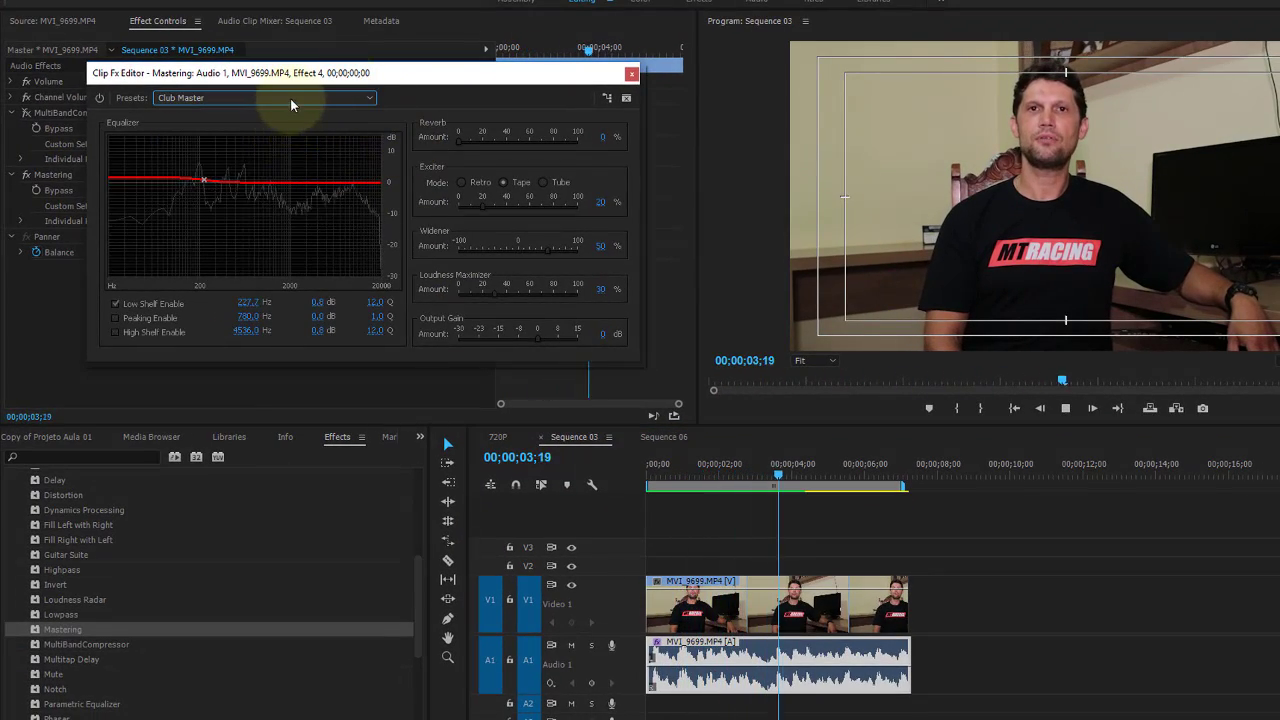
{"action": "left_click", "coordinate": [290, 98]}
{"action": "left_click", "coordinate": [276, 148]}
{"action": "left_click", "coordinate": [288, 100]}
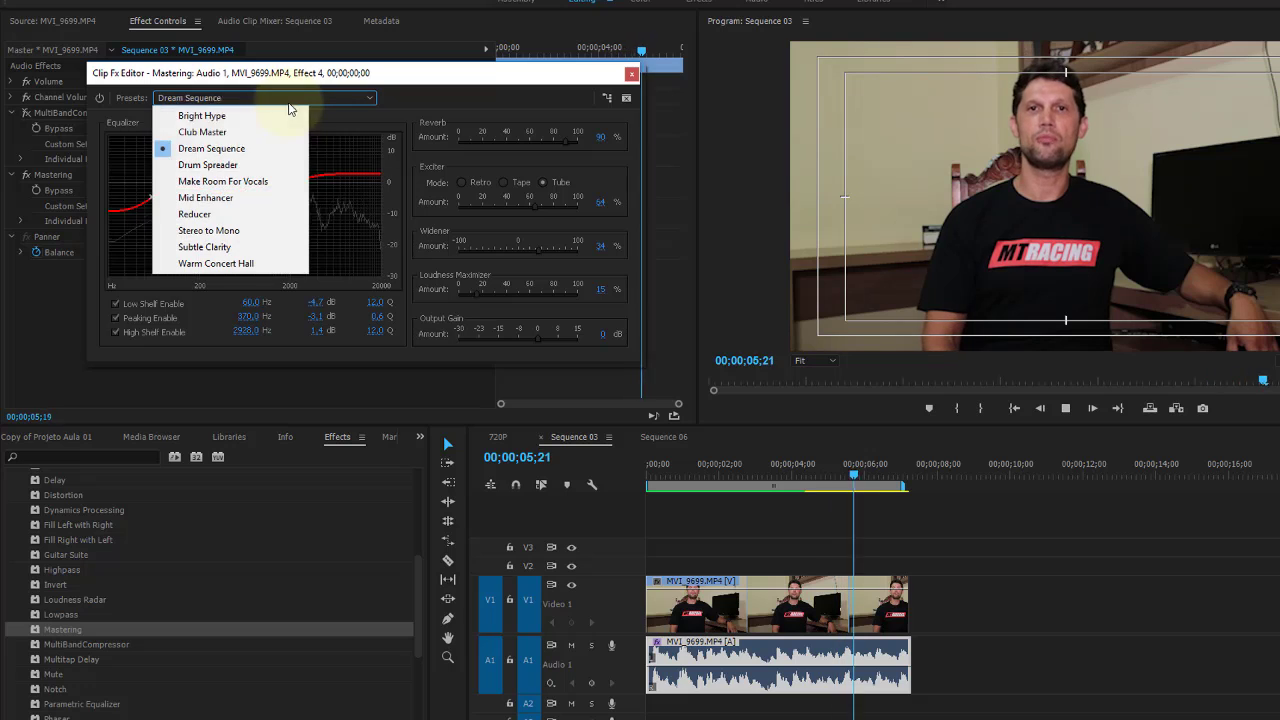
{"action": "left_click", "coordinate": [275, 165]}
{"action": "left_click", "coordinate": [286, 100]}
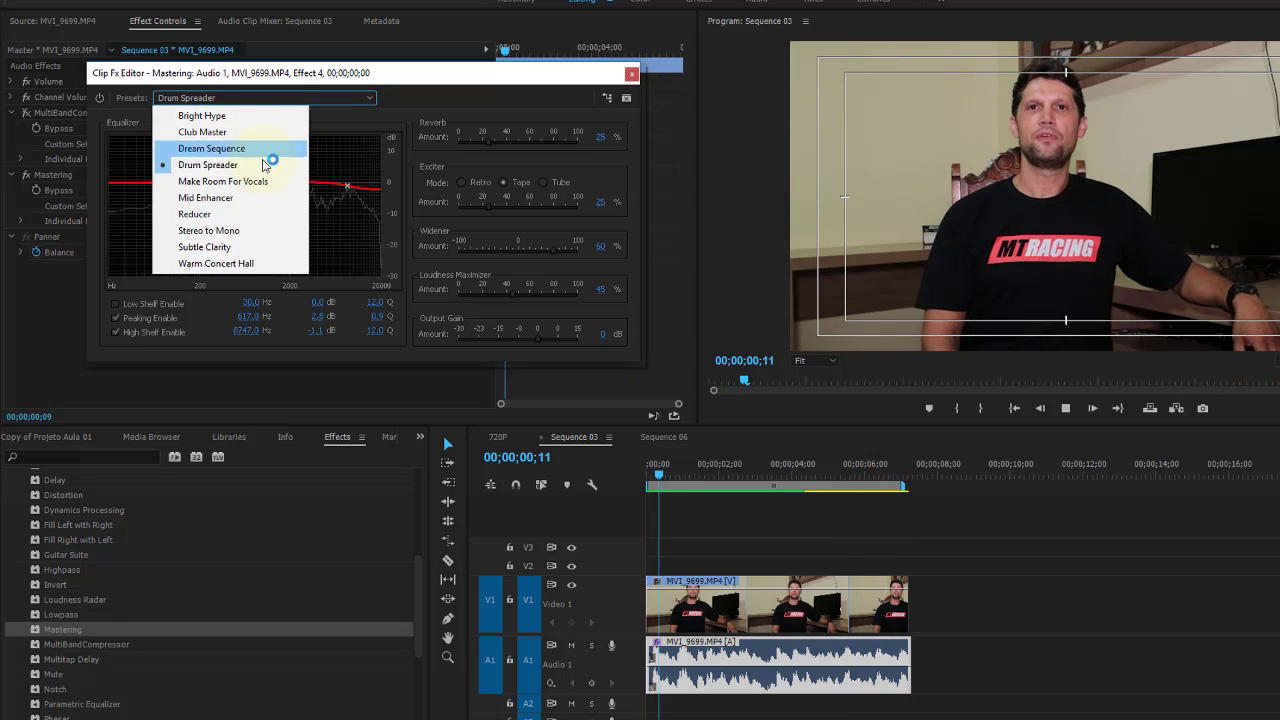
{"action": "left_click", "coordinate": [262, 165]}
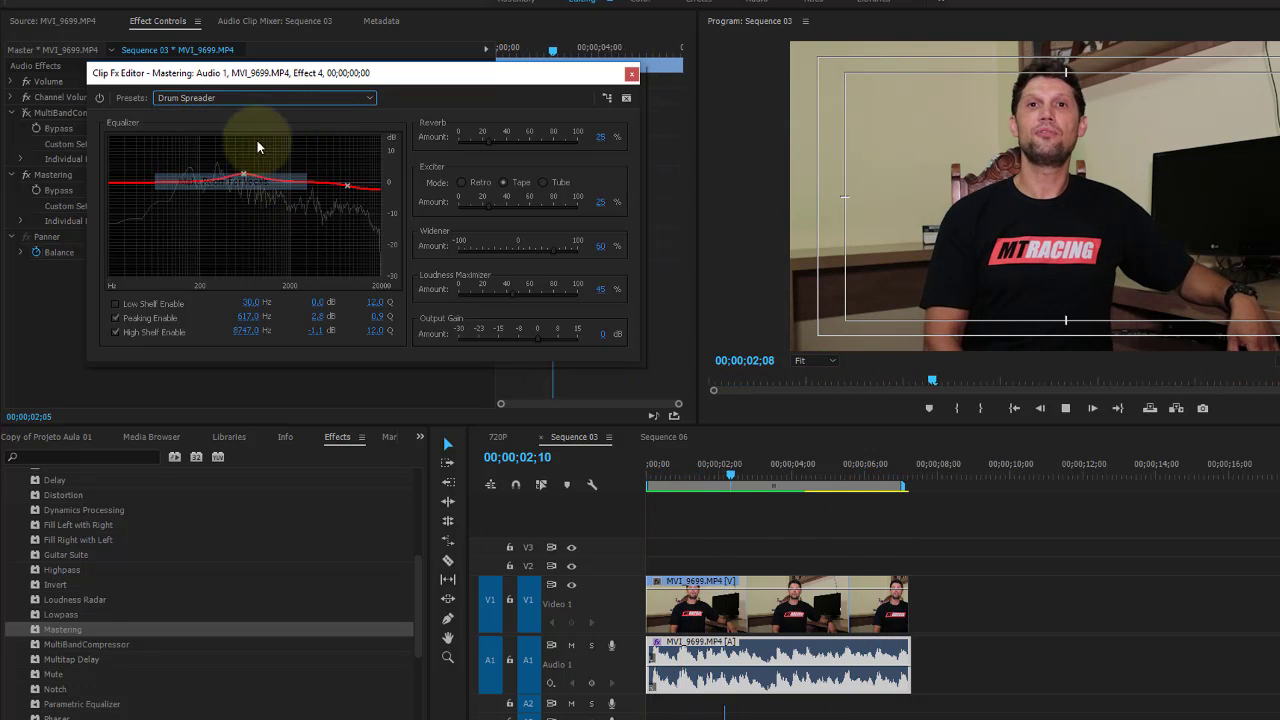
- Audition the Make Room For Vocals and Mid Enhancer presets, then stop playback
{"action": "left_click", "coordinate": [257, 98]}
{"action": "left_click", "coordinate": [247, 204]}
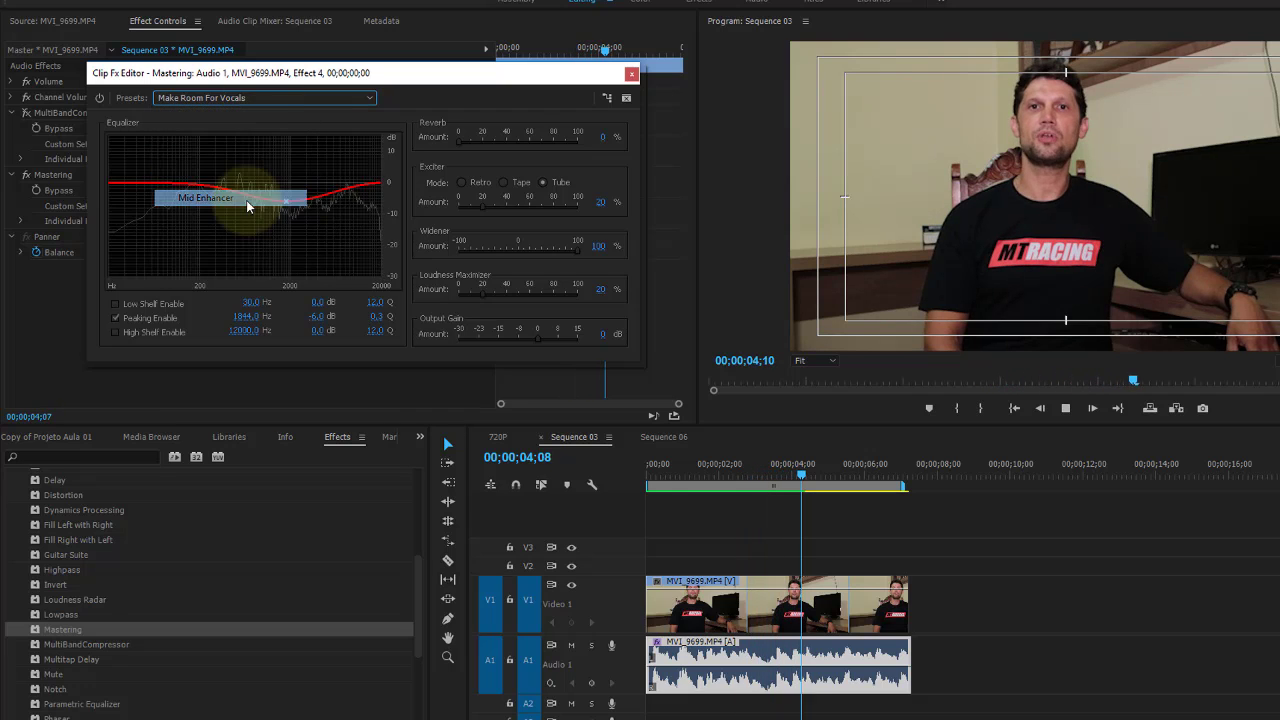
{"action": "left_click", "coordinate": [257, 98]}
{"action": "left_click", "coordinate": [250, 197]}
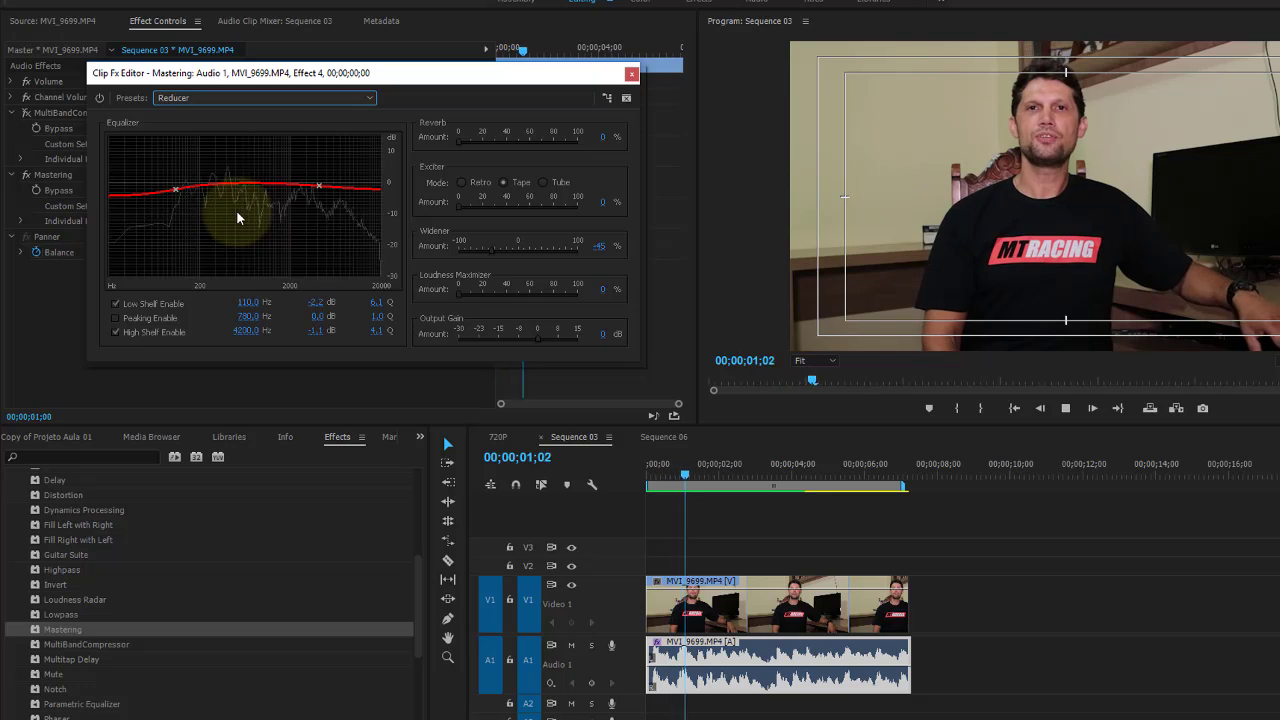
{"action": "key", "text": "space"}
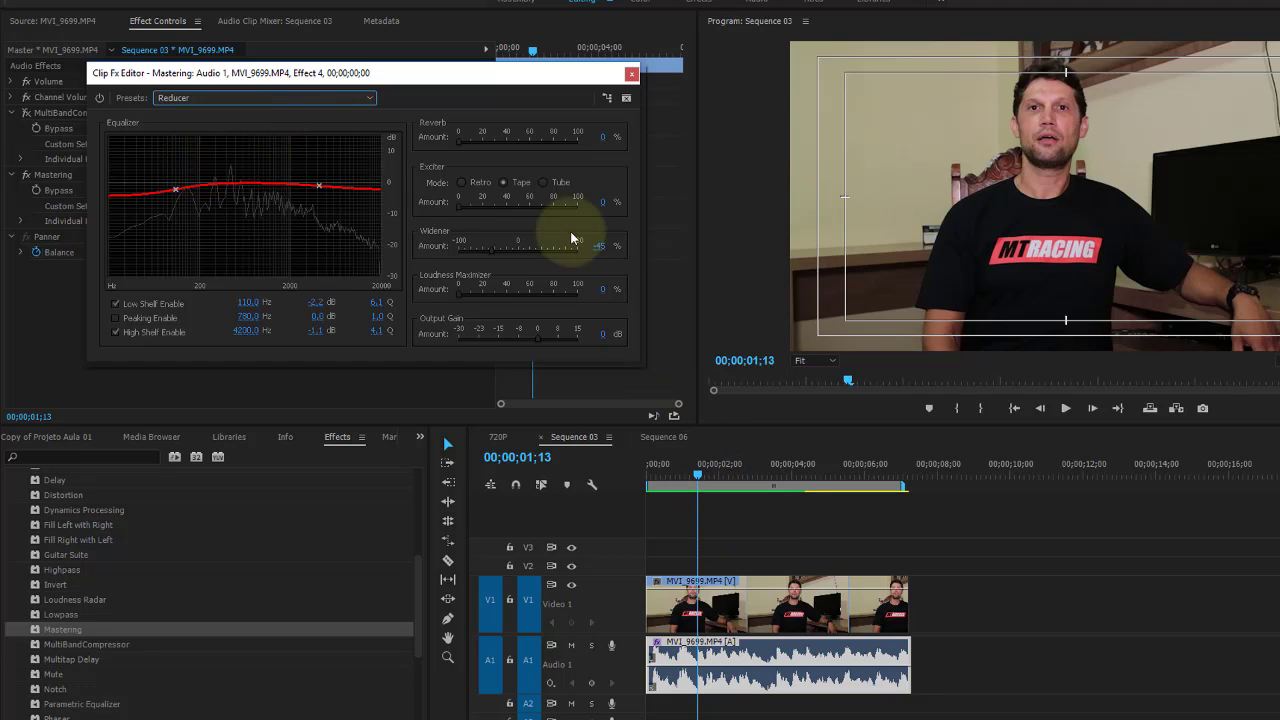
- Raise the Reverb Amount to listen, return it to 0%, and set the Widener to -100%
{"action": "left_click_drag", "start_coordinate": [458, 140], "coordinate": [481, 146]}
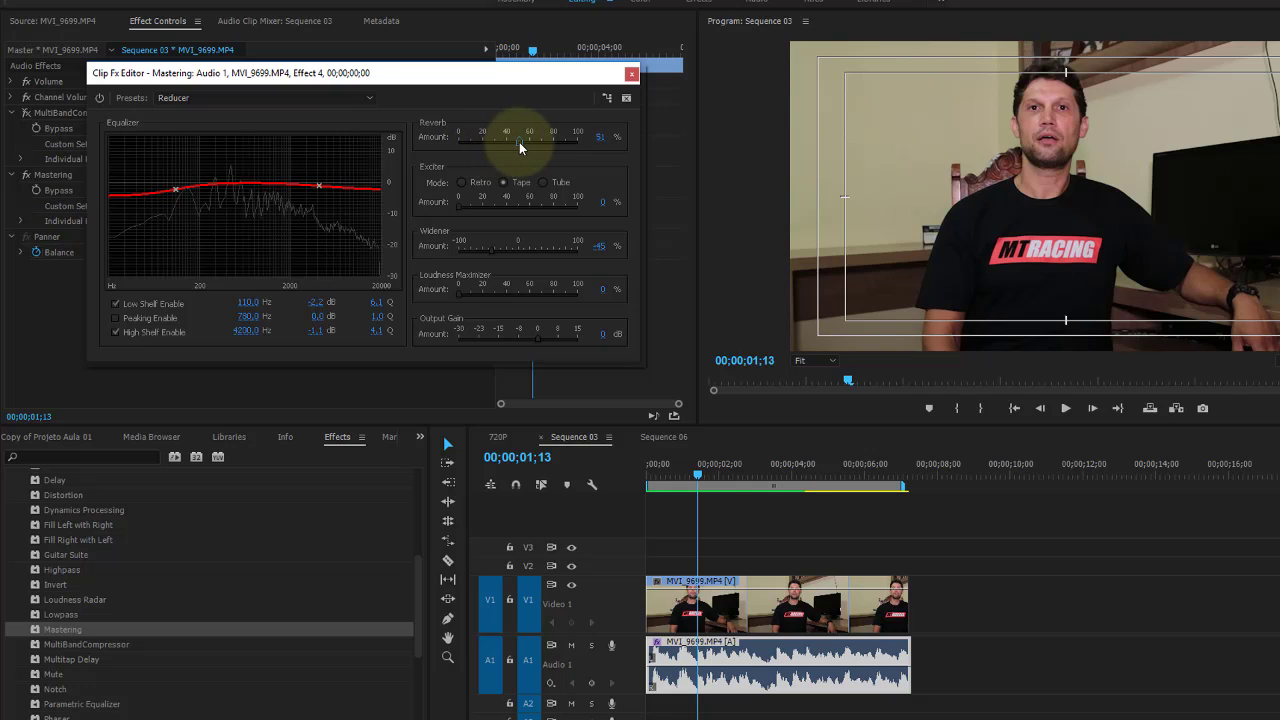
{"action": "left_click", "coordinate": [718, 450]}
{"action": "key", "text": "space"}
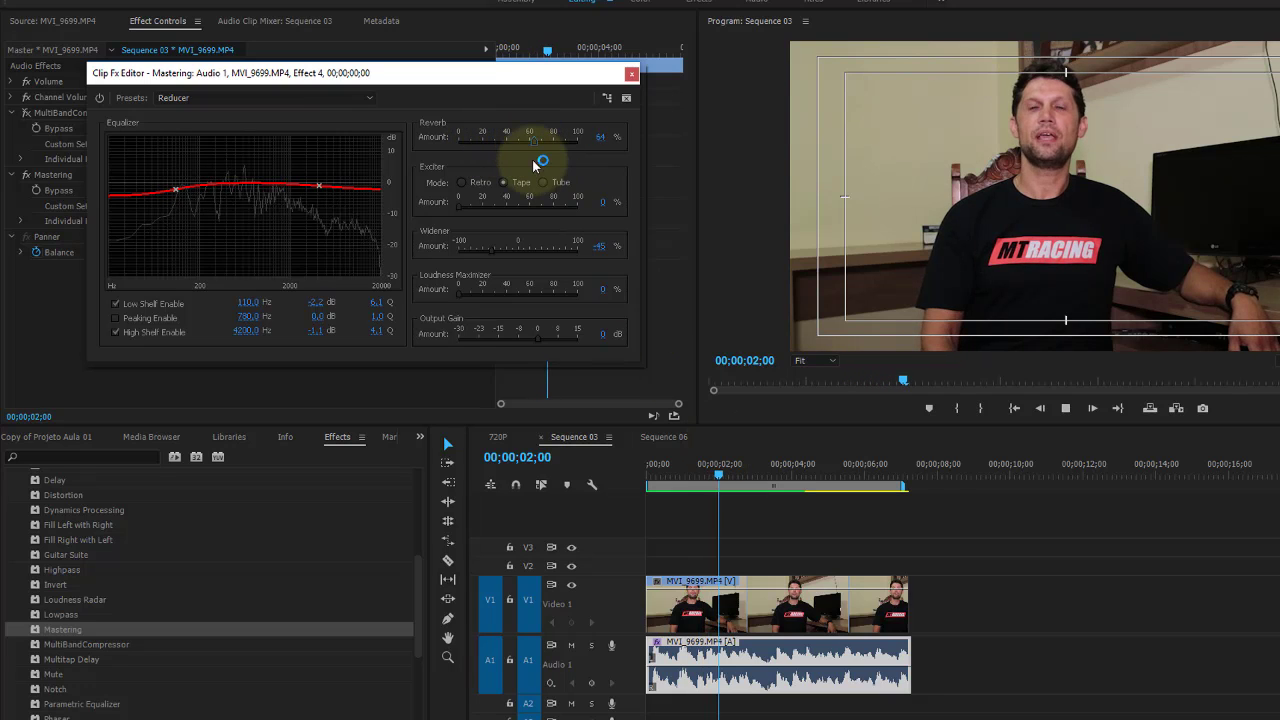
{"action": "left_click_drag", "start_coordinate": [530, 142], "coordinate": [423, 136]}
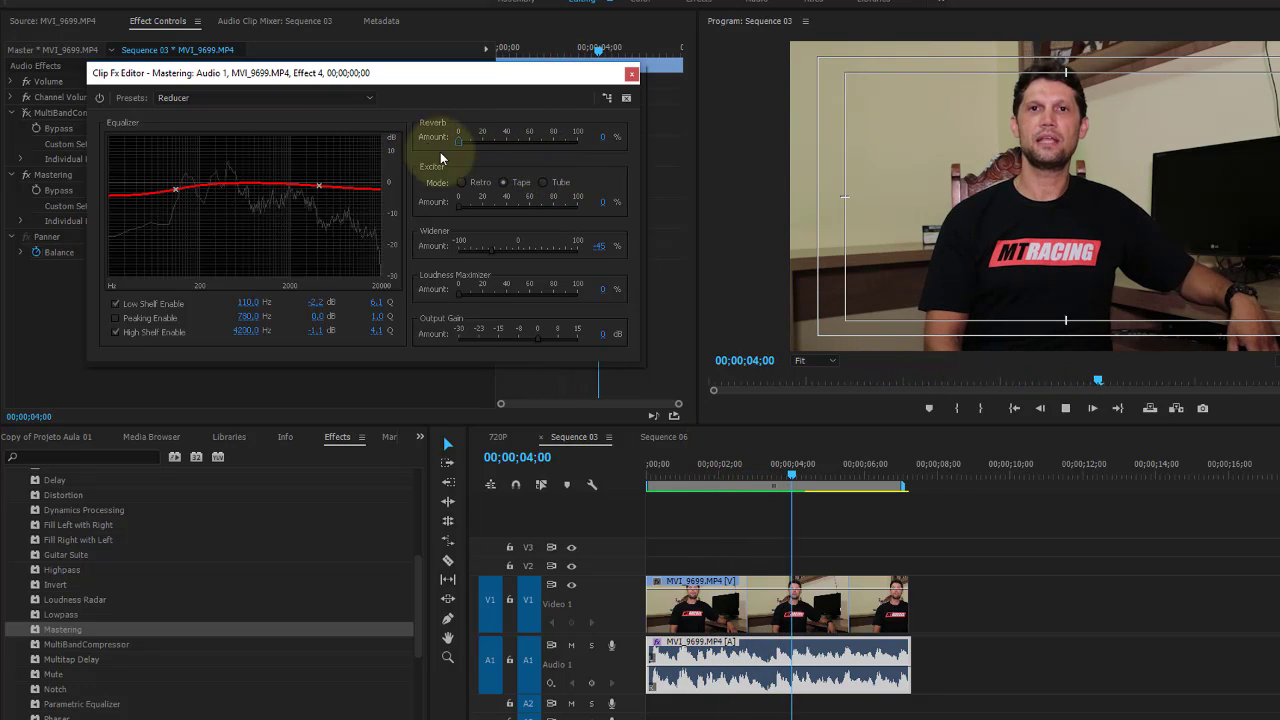
{"action": "left_click_drag", "start_coordinate": [489, 250], "coordinate": [451, 257]}
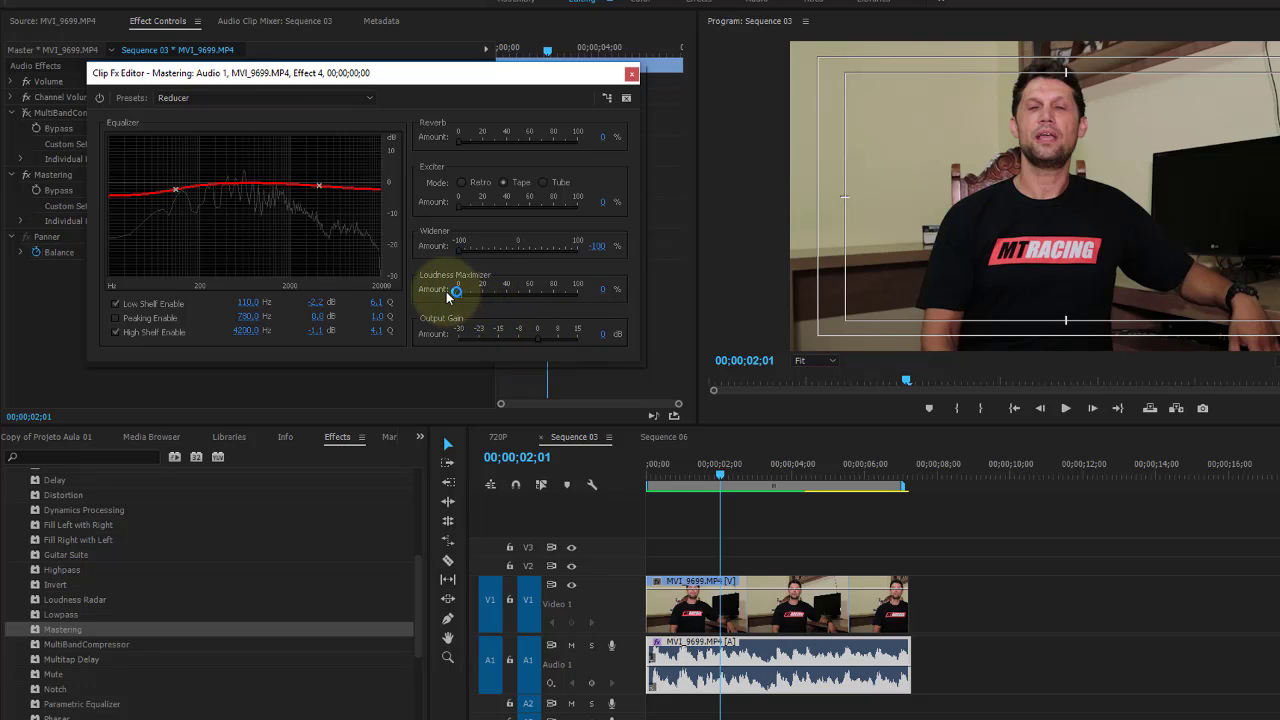
- Replay the sequence from the start, keep the Reducer preset, and move the editor aside
{"action": "left_click_drag", "start_coordinate": [710, 466], "coordinate": [628, 466]}
{"action": "key", "text": "space"}
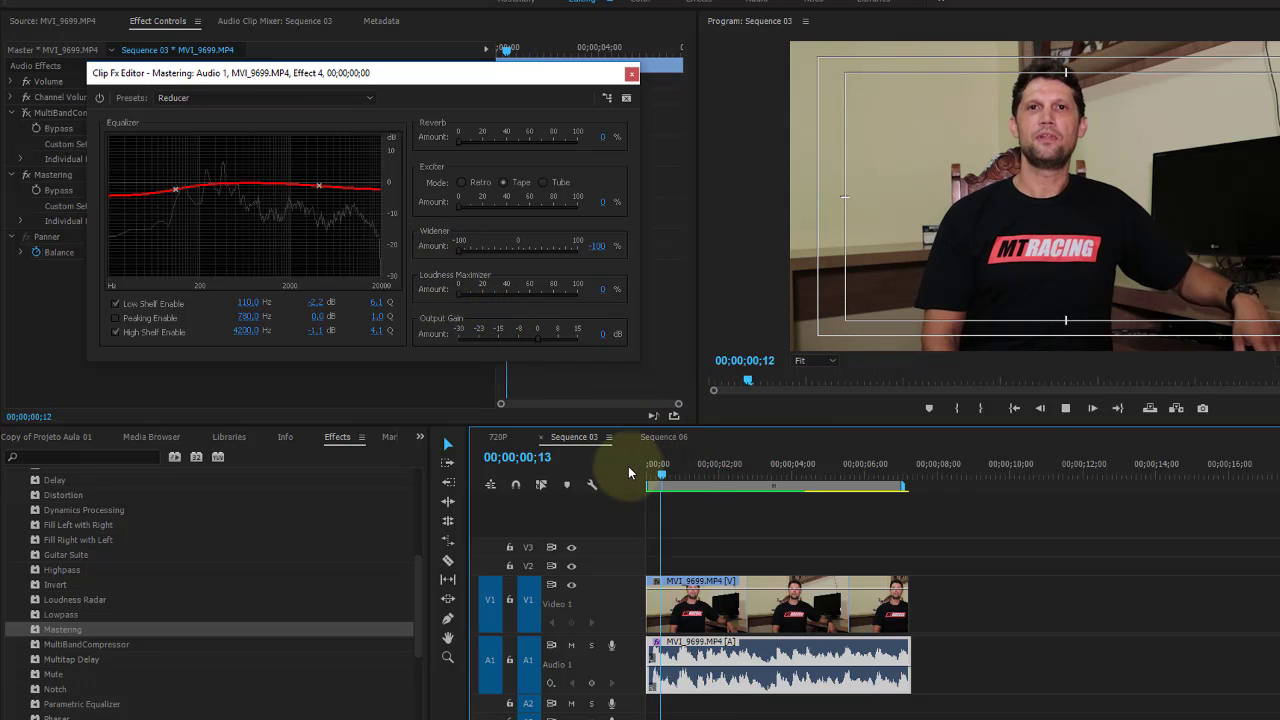
{"action": "key", "text": "space"}
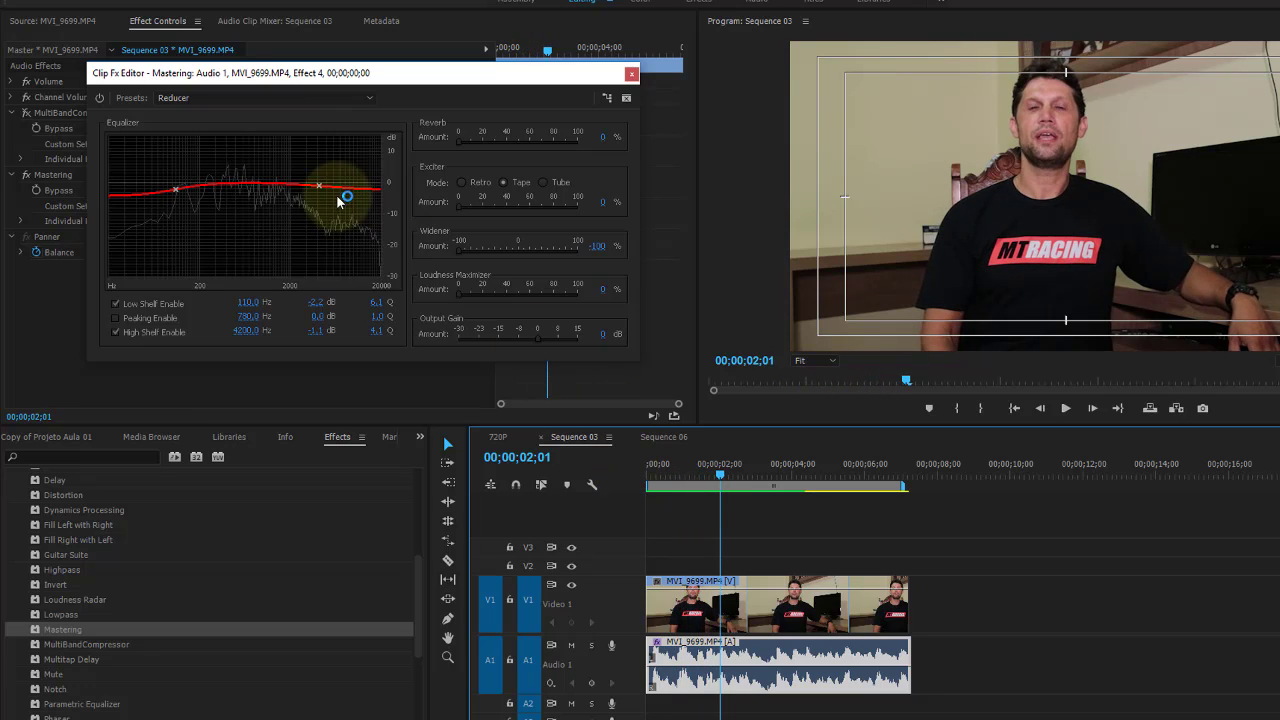
{"action": "left_click", "coordinate": [315, 99]}
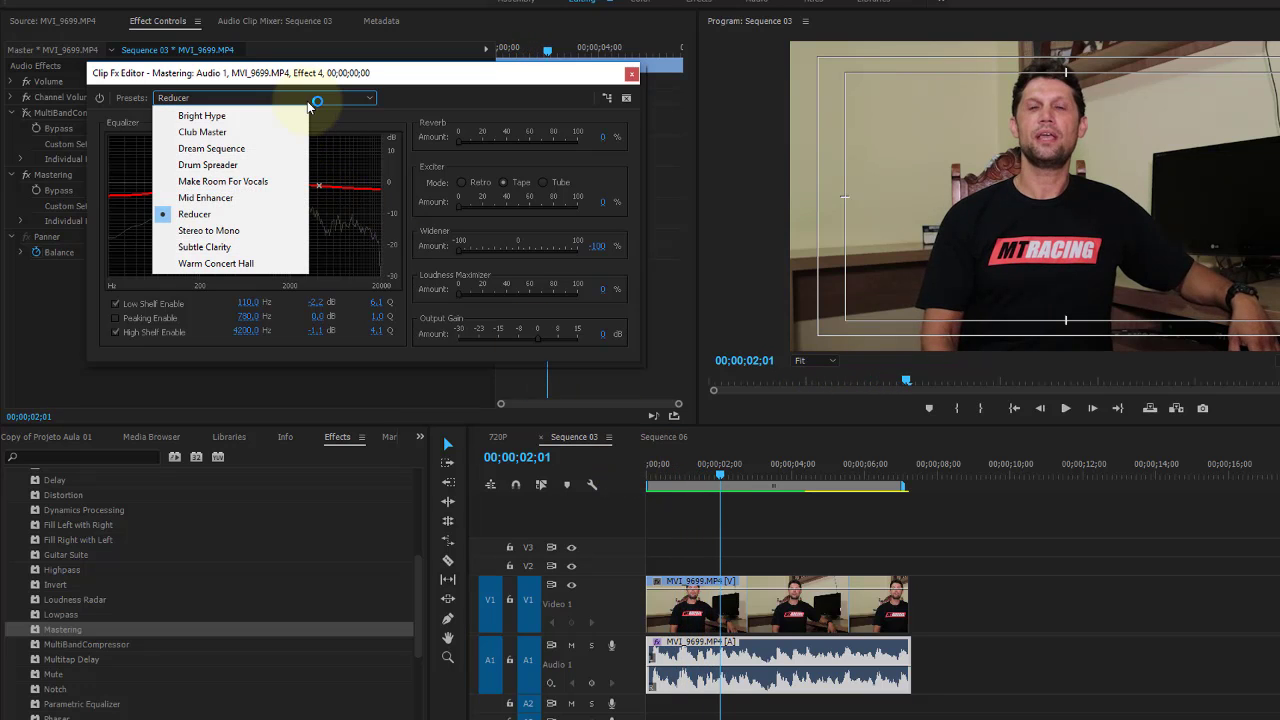
{"action": "left_click", "coordinate": [257, 214]}
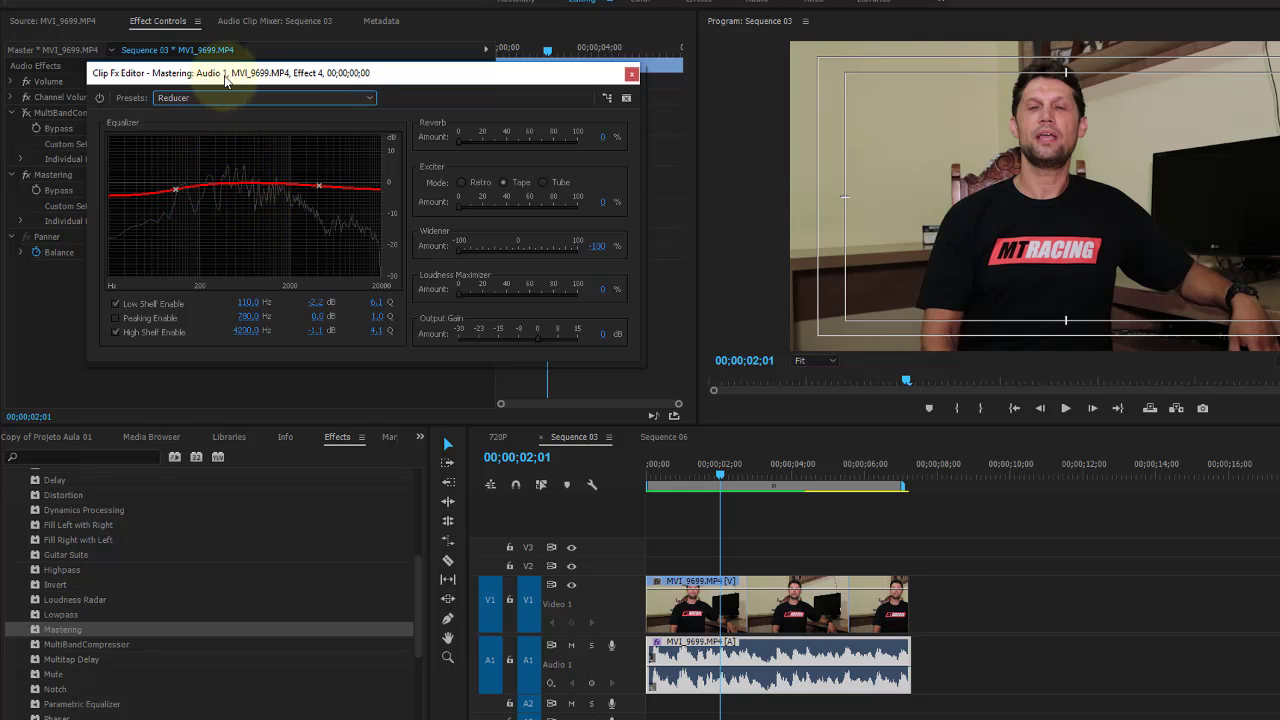
{"action": "mouse_move", "coordinate": [225, 80]}
{"action": "left_mouse_down"}
{"action": "mouse_move", "coordinate": [428, 173]}
{"action": "mouse_move", "coordinate": [337, 149]}
{"action": "left_mouse_up"}
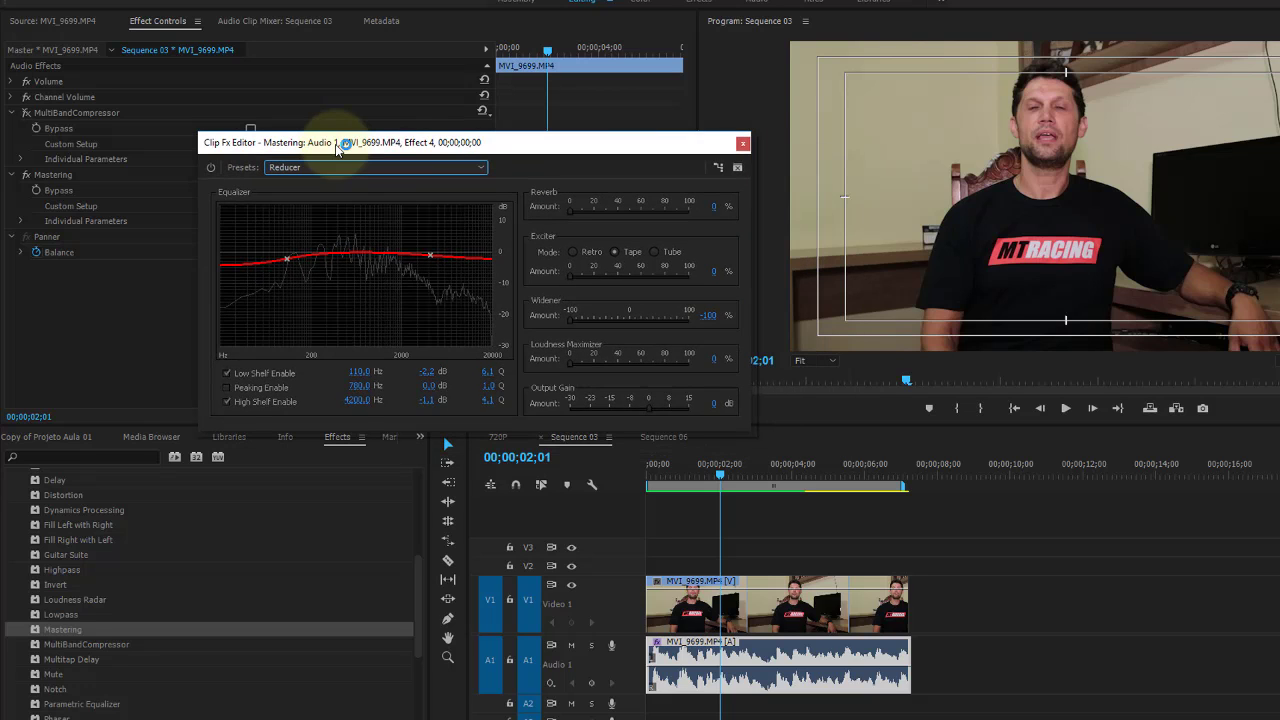
- Close the Mastering editor, play from the start, and toggle the Mastering effect off and on
{"action": "left_click", "coordinate": [741, 144]}
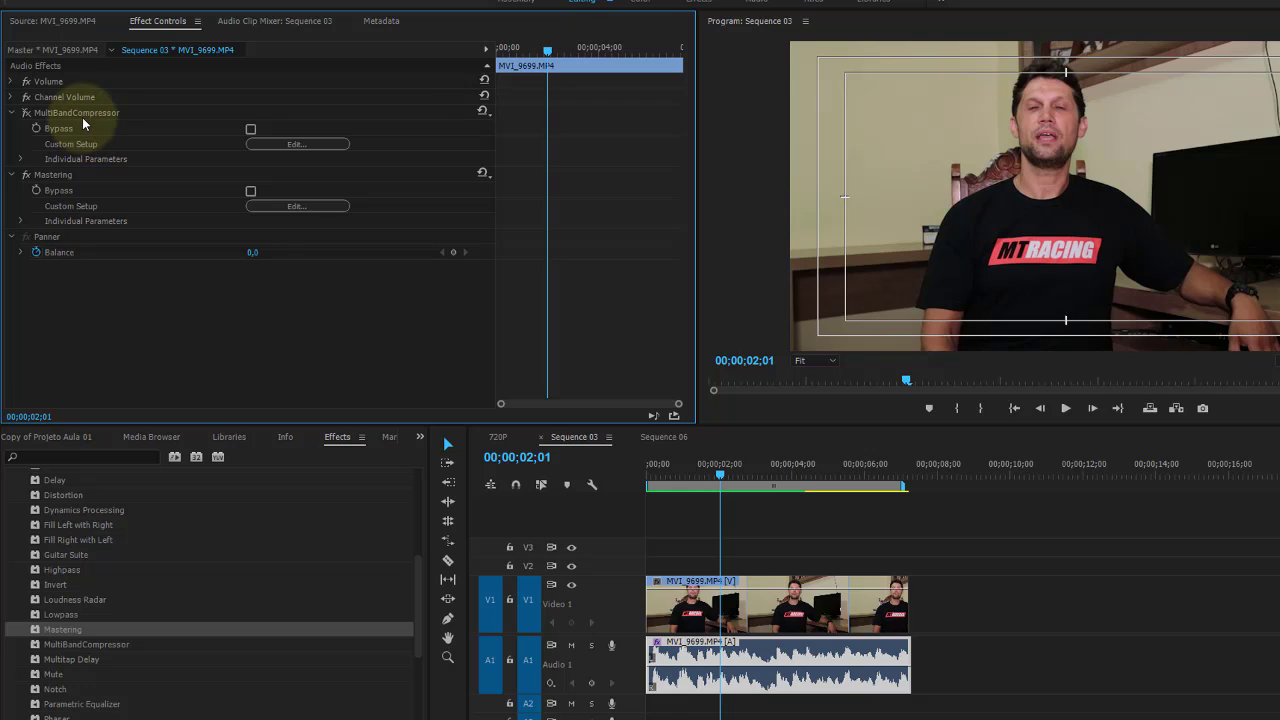
{"action": "left_click", "coordinate": [650, 470]}
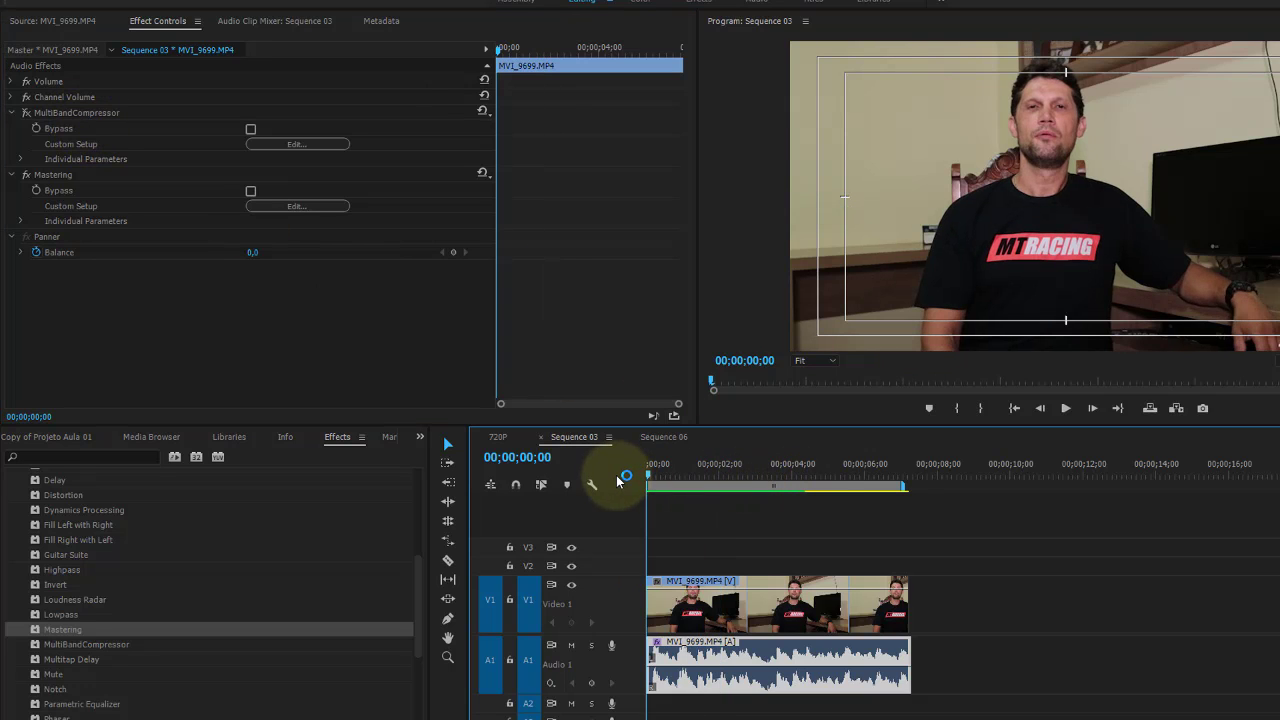
{"action": "key", "text": "space"}
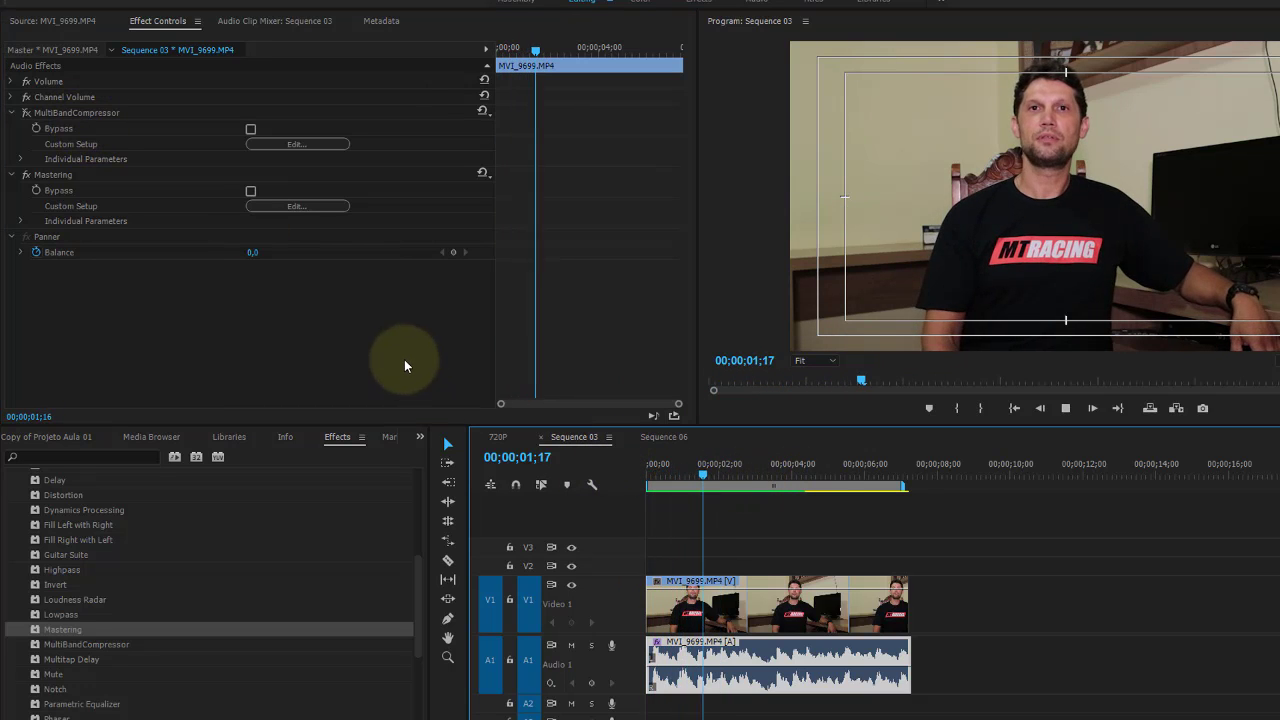
{"action": "key", "text": "space"}
{"action": "left_click", "coordinate": [27, 175]}
{"action": "left_click", "coordinate": [27, 175]}
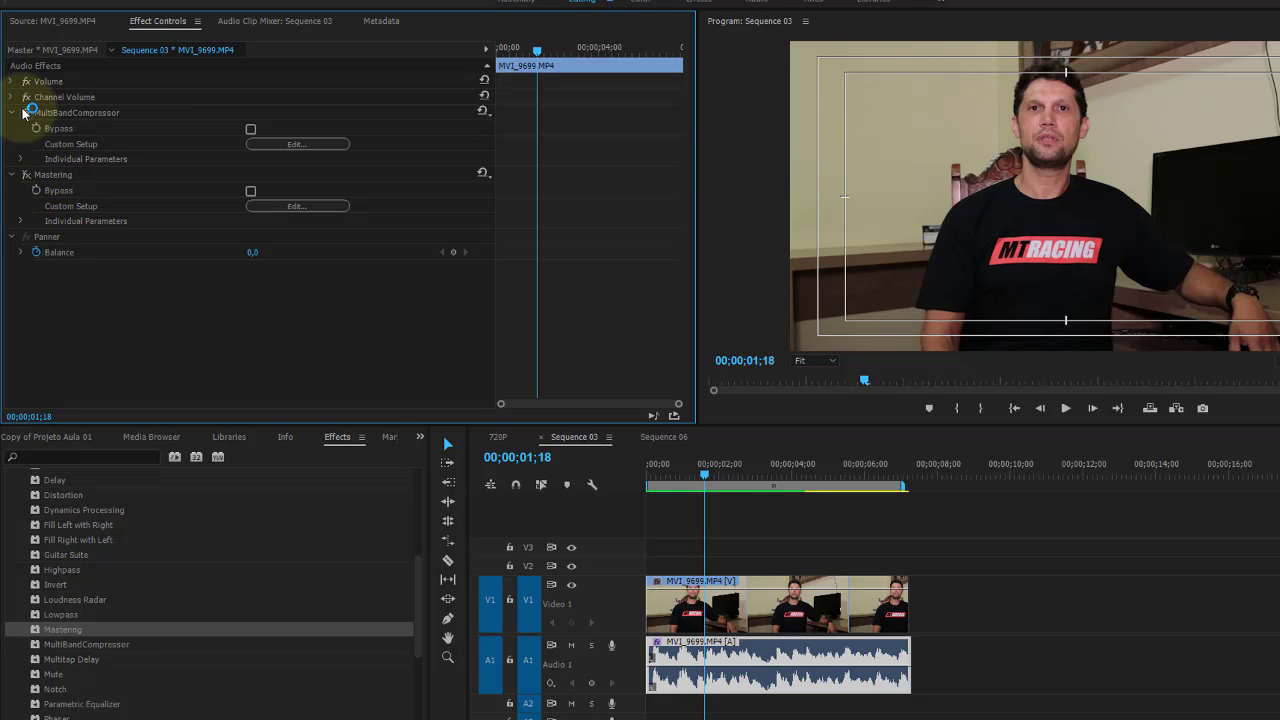
- Replay the sequence from the start with Mastering switched off to compare the sound
{"action": "left_click", "coordinate": [650, 465]}
{"action": "key", "text": "space"}
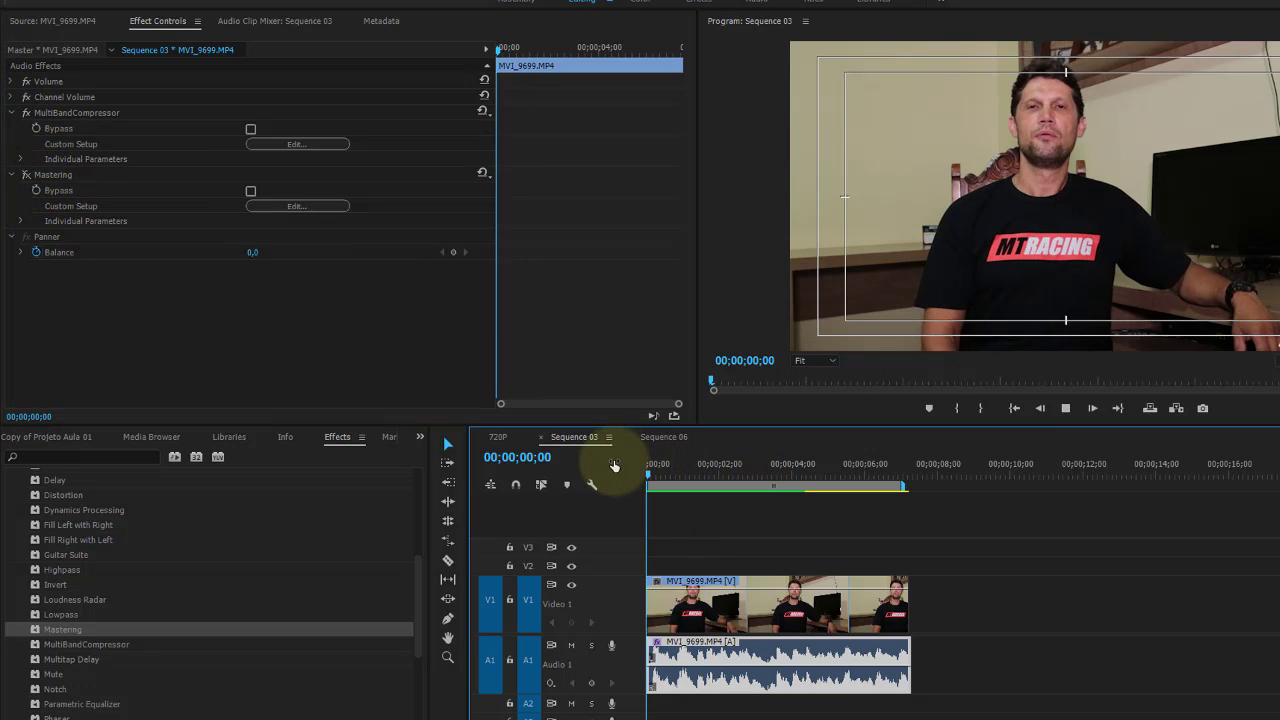
{"action": "left_click", "coordinate": [24, 179]}
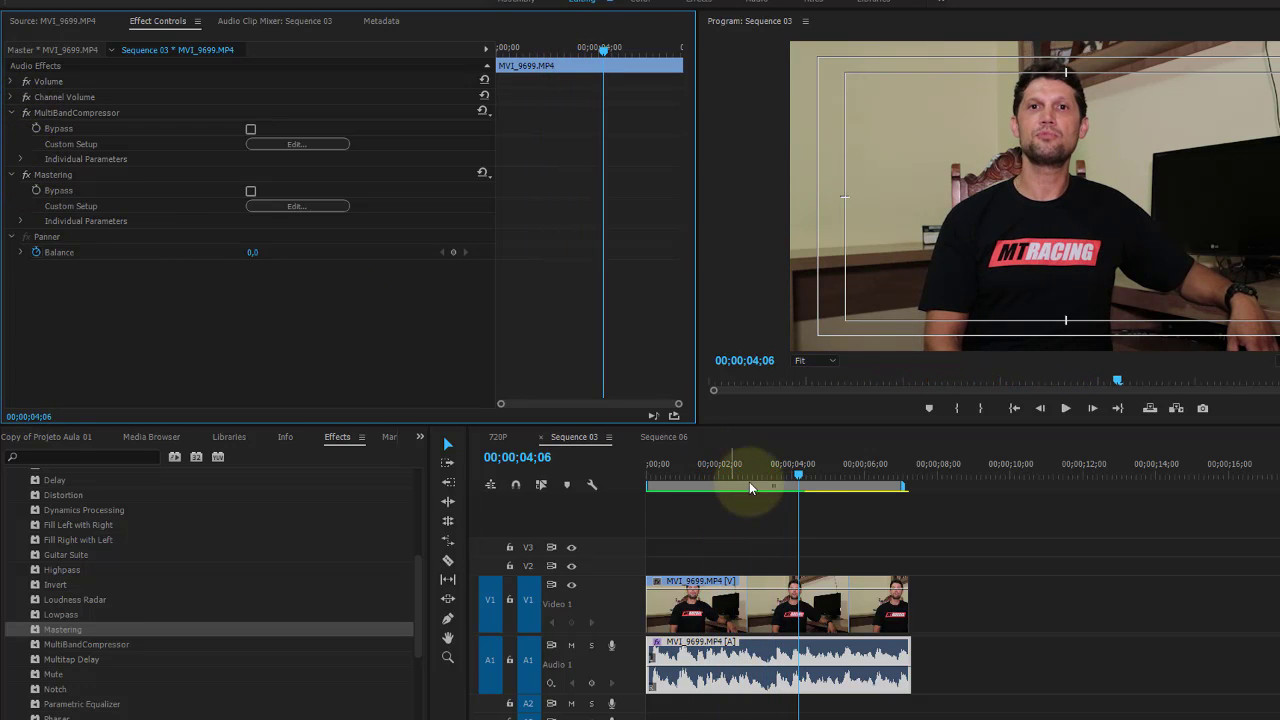
{"action": "left_click", "coordinate": [648, 466]}
{"action": "key", "text": "space"}
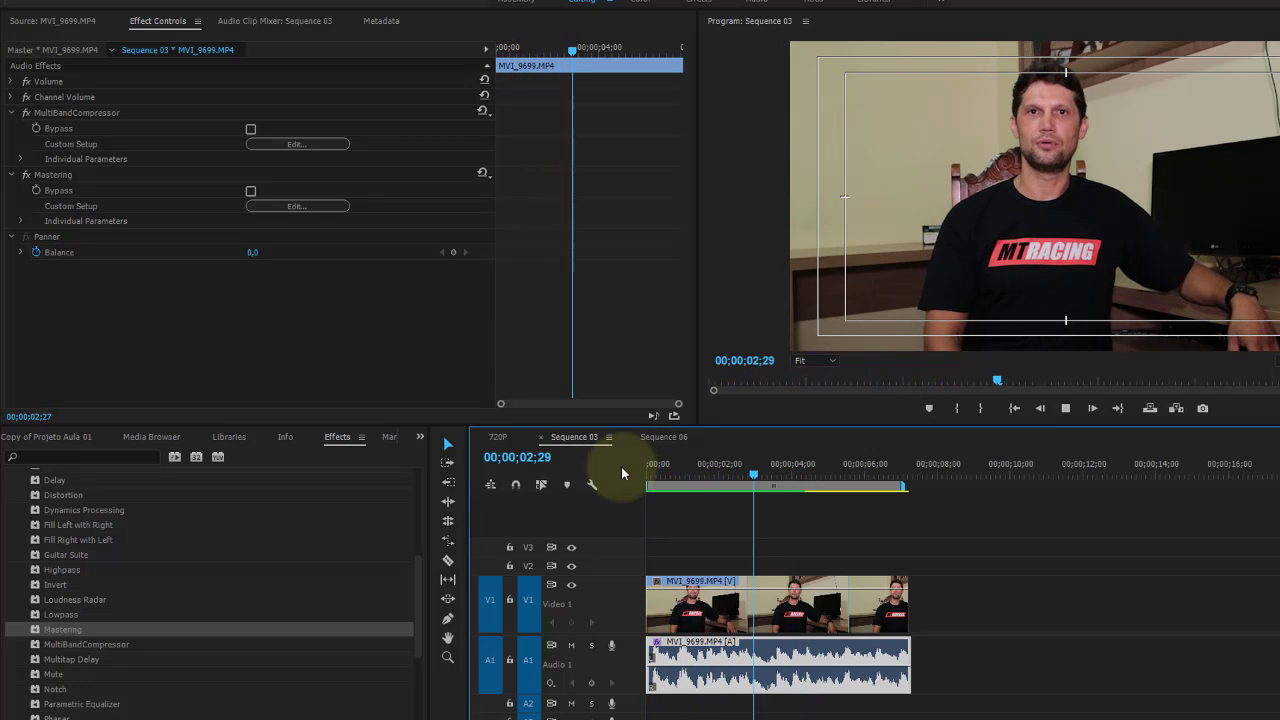
{"action": "key", "text": "space"}
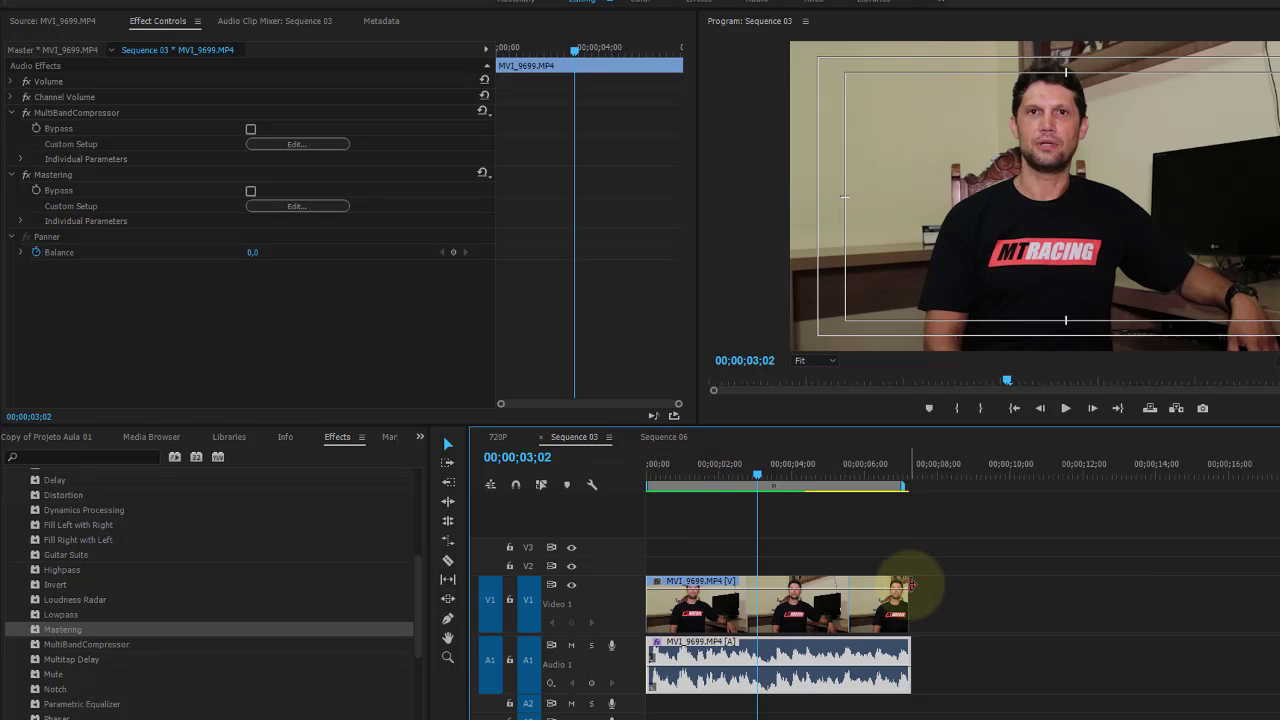
- Extend the MVI_9699 video and audio clip ends on V1 and A1, then rewind the playhead
{"action": "left_click_drag", "start_coordinate": [910, 583], "coordinate": [1005, 583]}
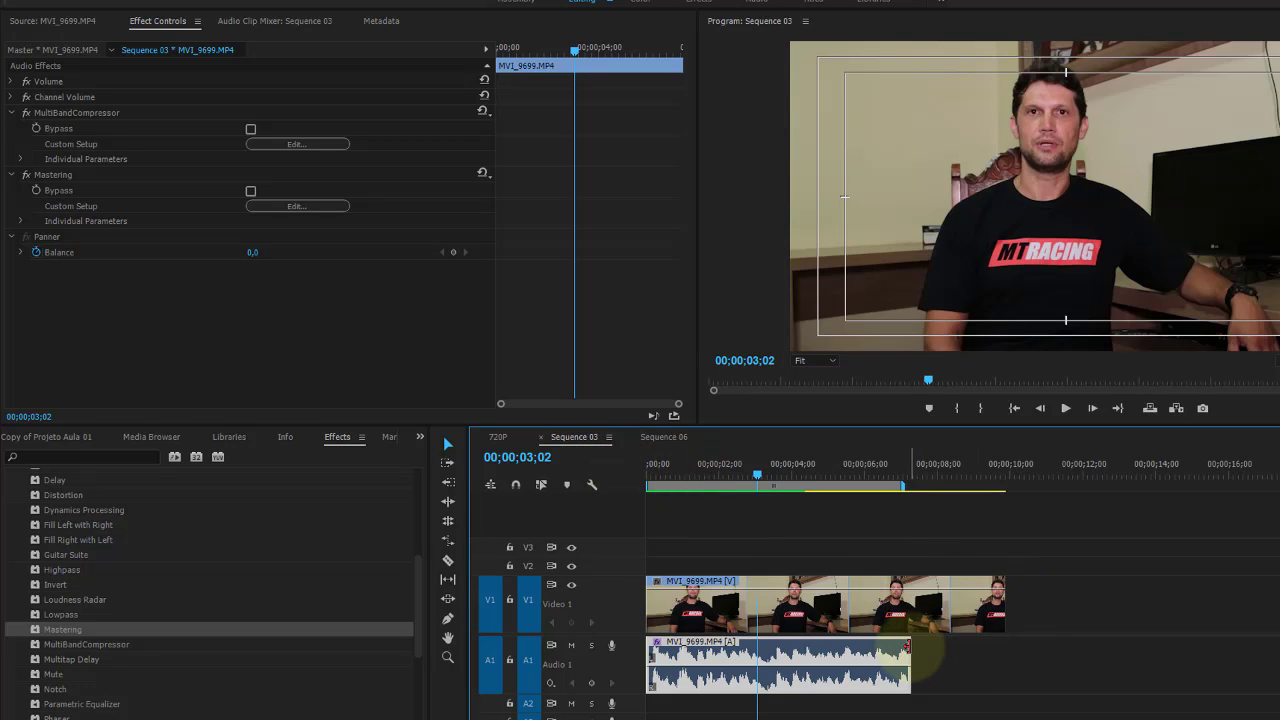
{"action": "left_click_drag", "start_coordinate": [908, 645], "coordinate": [1000, 645]}
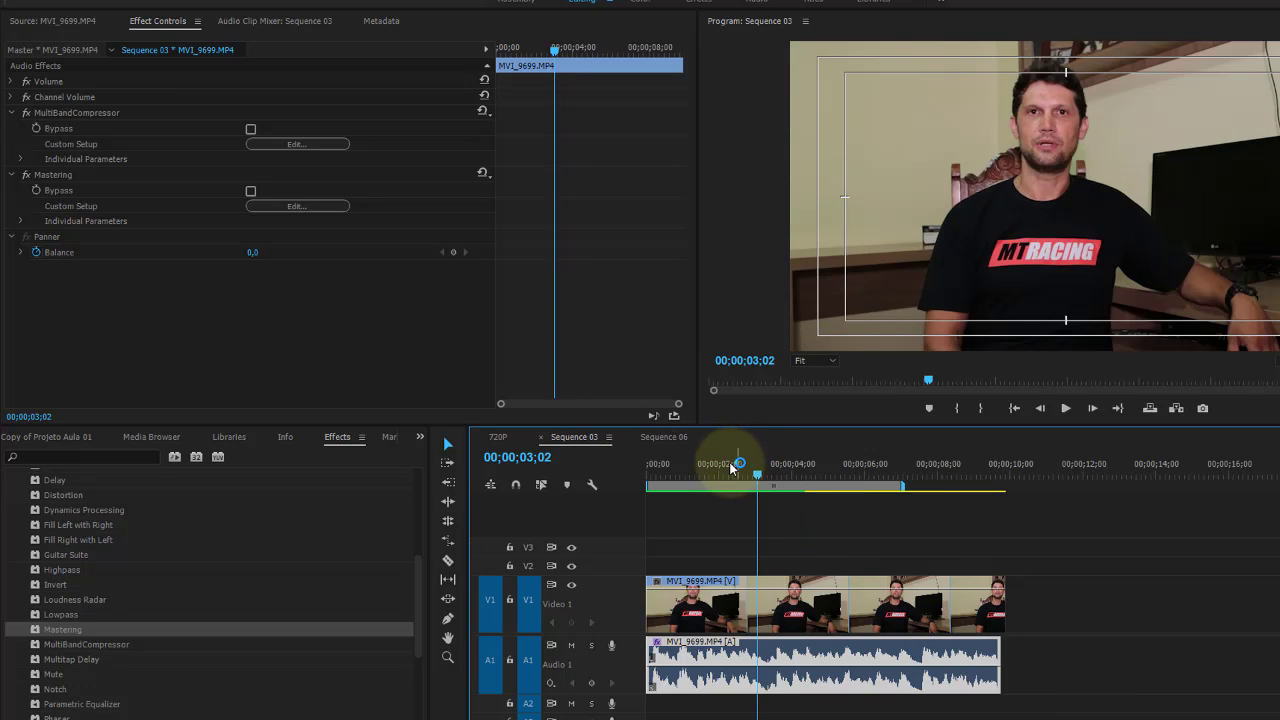
{"action": "left_click_drag", "start_coordinate": [729, 462], "coordinate": [586, 462]}
- Play the sequence while toggling Mastering and MultiBandCompressor on and off to compare
{"action": "key", "text": "space"}
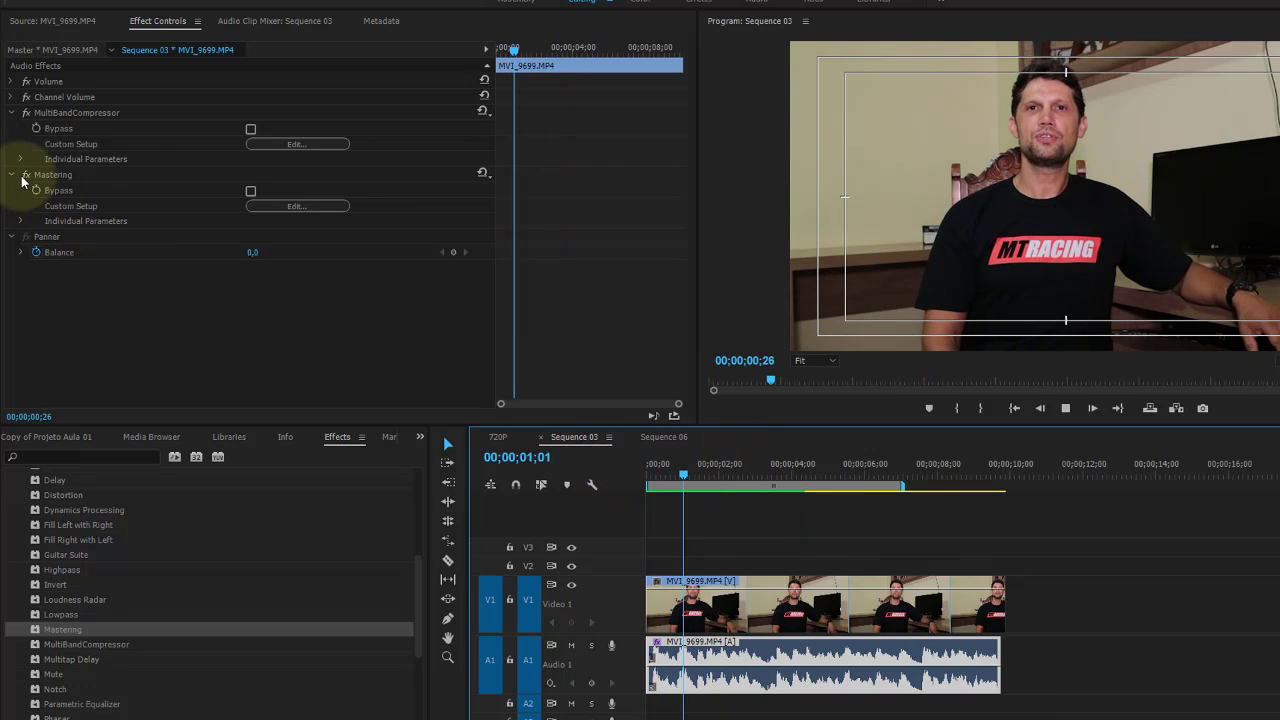
{"action": "left_click", "coordinate": [24, 175]}
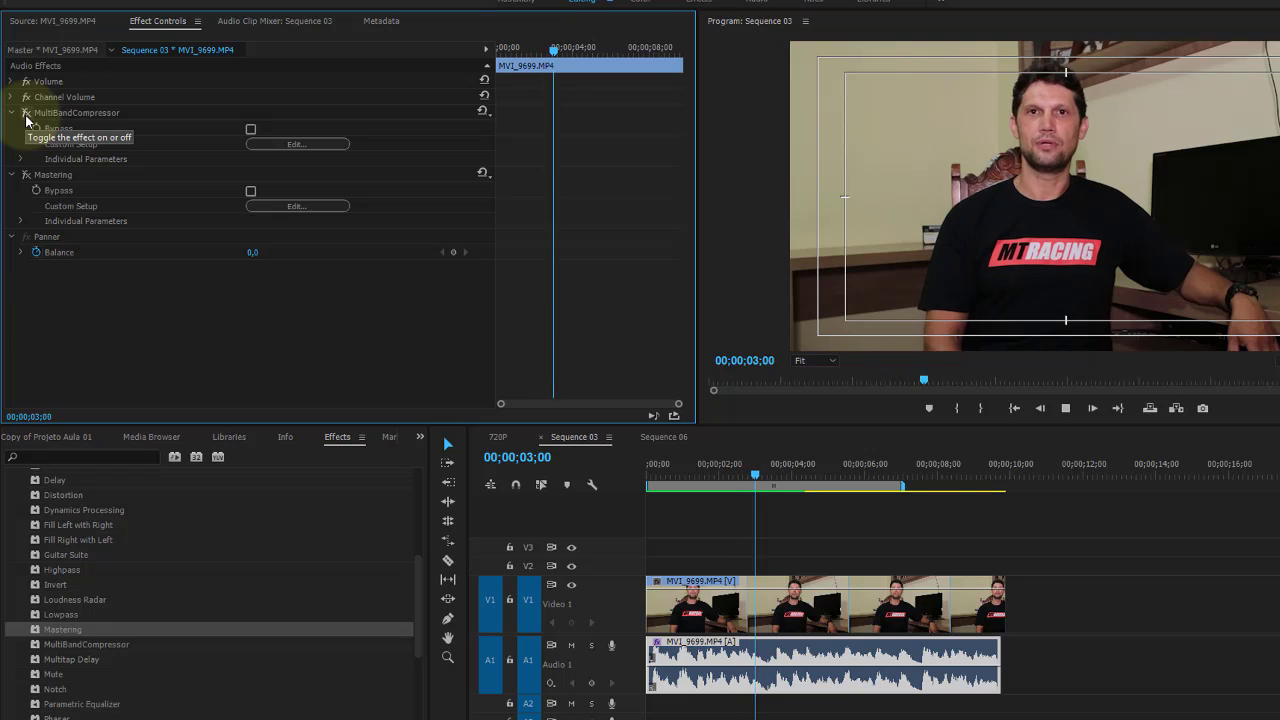
{"action": "left_click", "coordinate": [26, 115]}
{"action": "left_click", "coordinate": [26, 176]}
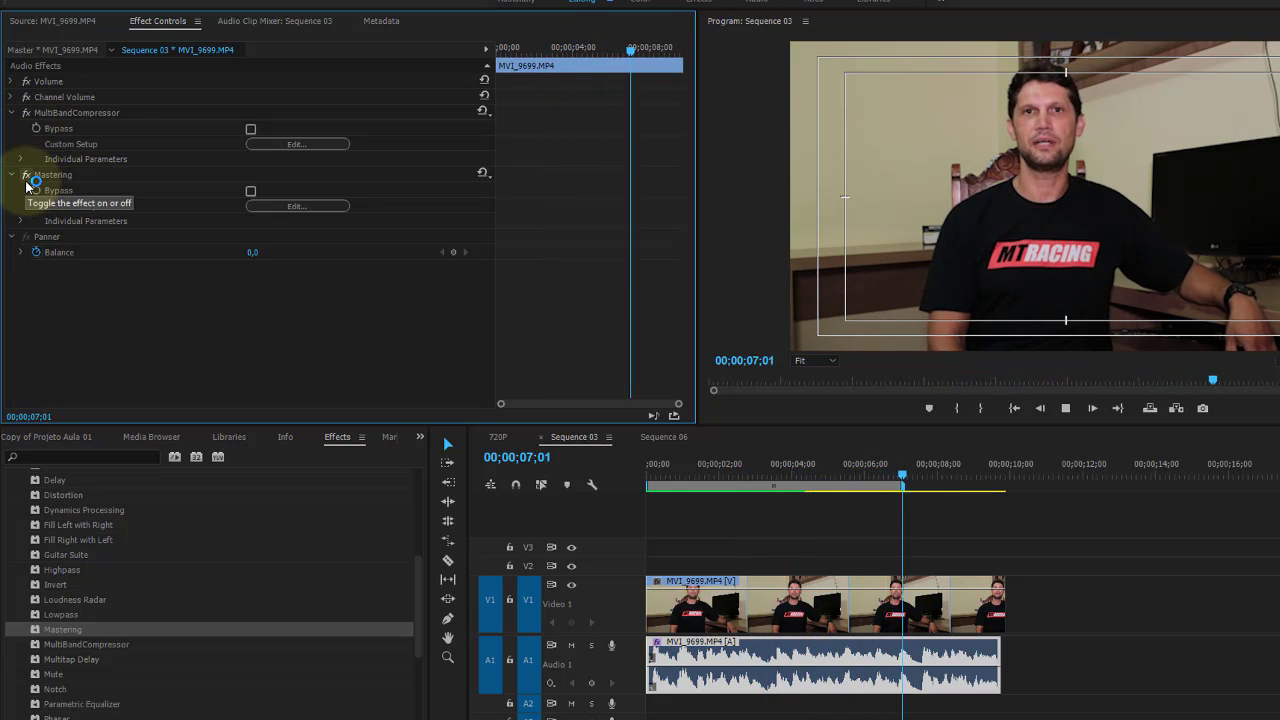
{"action": "key", "text": "space"}
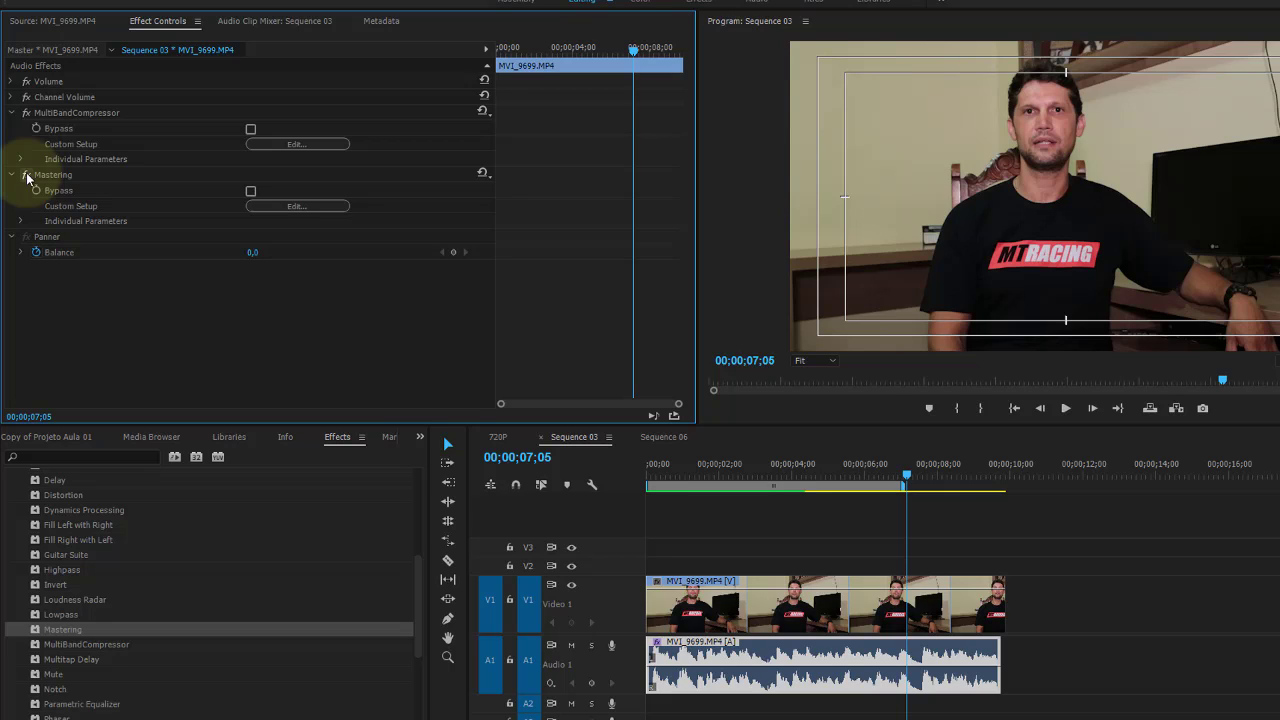
- Save the project with Ctrl+S, keeping both audio effects on the clip
{"action": "key", "text": "ctrl+s"}
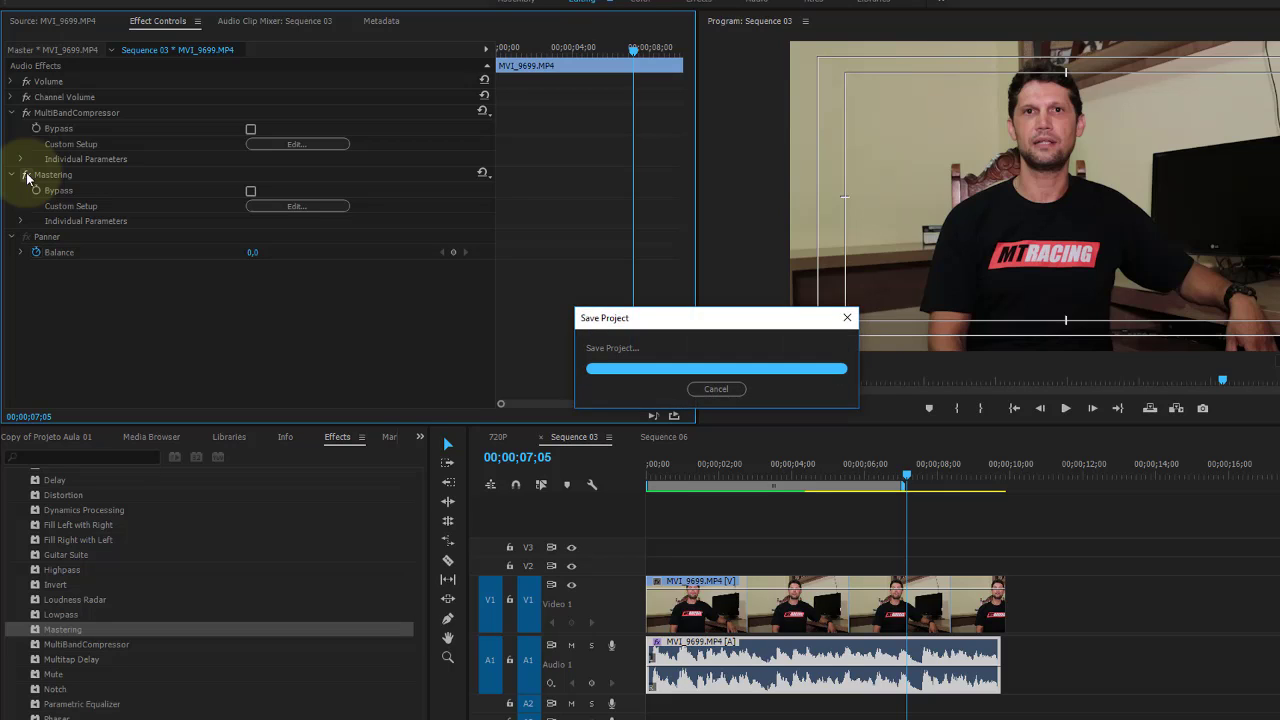